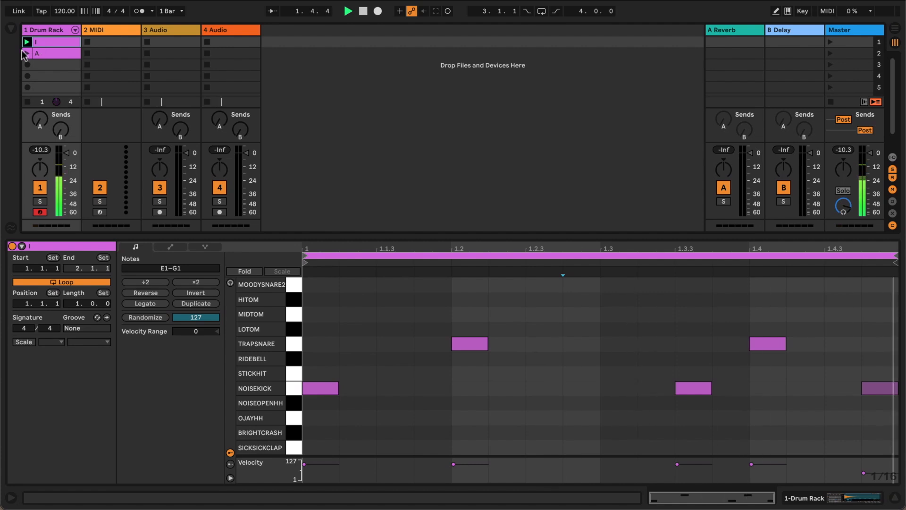
# - Launch clip A on the Drum Rack track, duplicate it into the next slot and rename the copy B
pyautogui.click(27, 53)
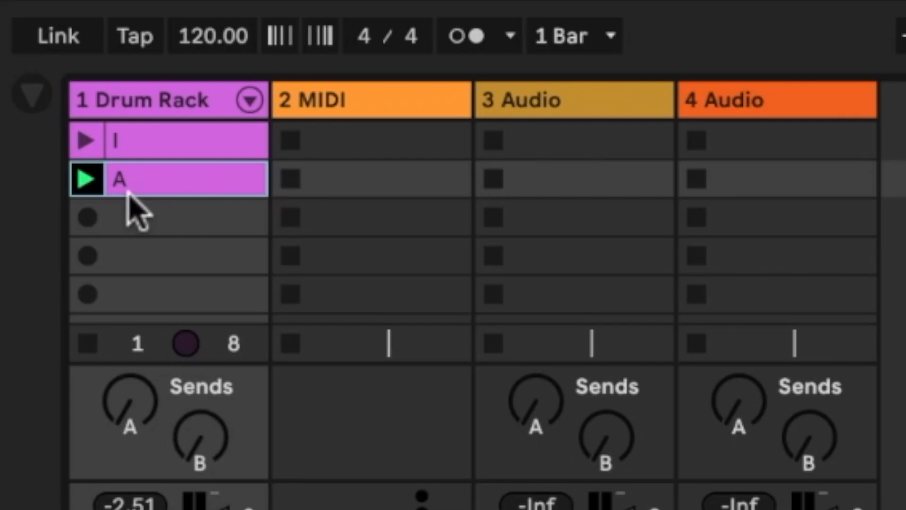
pyautogui.hotkey('ctrl', 'd')
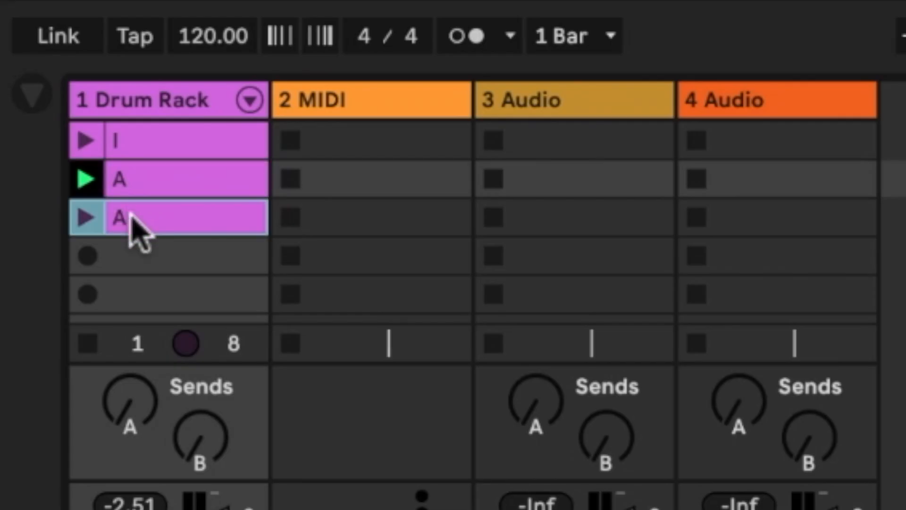
pyautogui.hotkey('ctrl', 'r')
pyautogui.write('B')
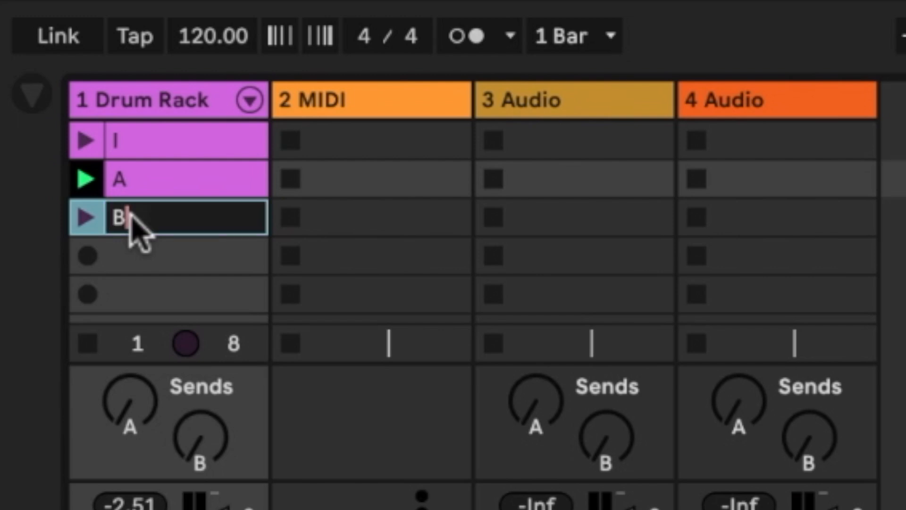
pyautogui.press('Return')
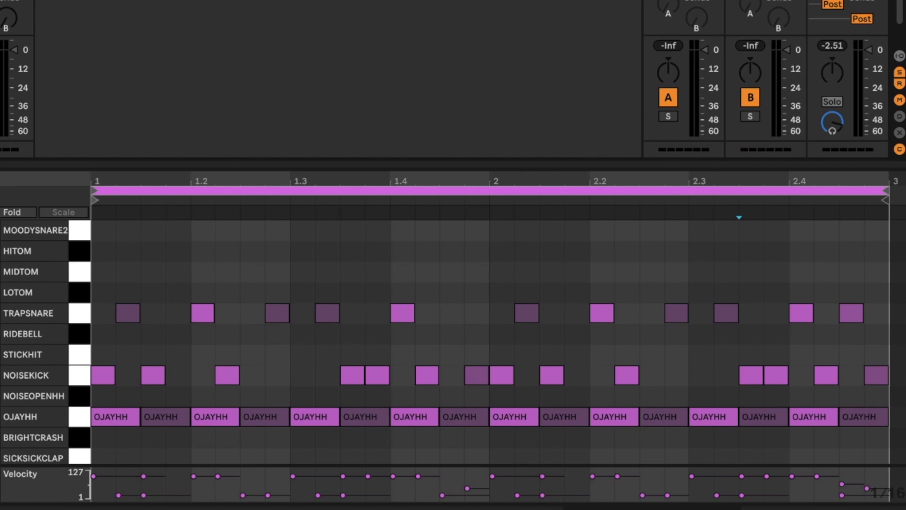
# - Play clip B and select the notes of the NOISEKICK and TRAPSNARE rows in turn
pyautogui.press('space')
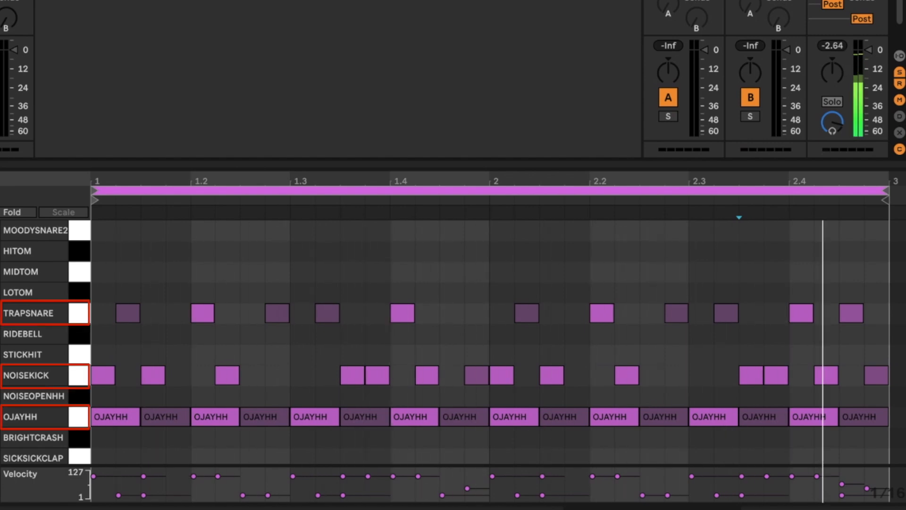
pyautogui.click(75, 377)
pyautogui.click(77, 321)
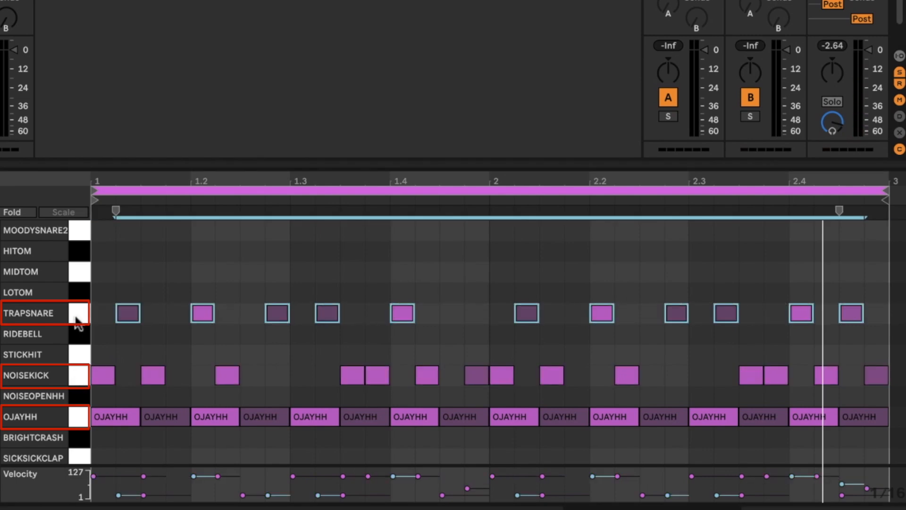
# - Try compressing all OJAYHH notes to half their length with ÷2, duplicate them to fill bar 2 and play the result
pyautogui.click(80, 417)
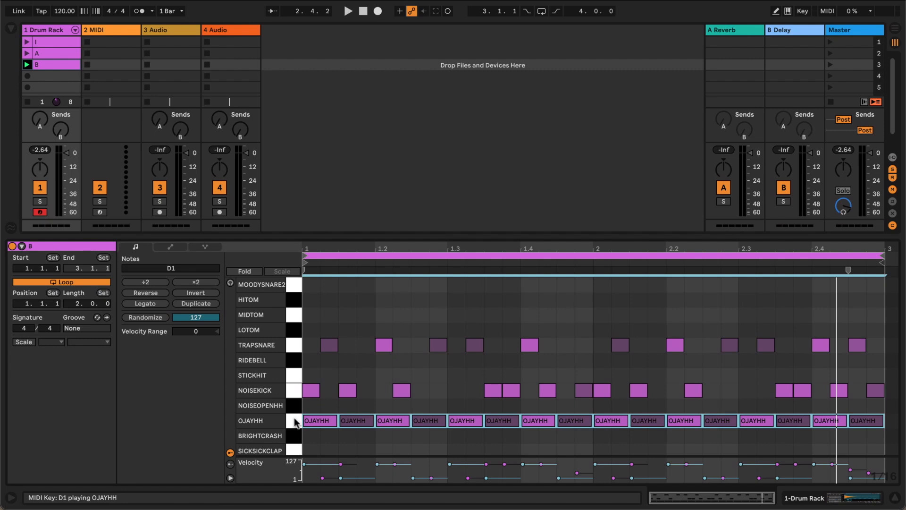
pyautogui.click(146, 282)
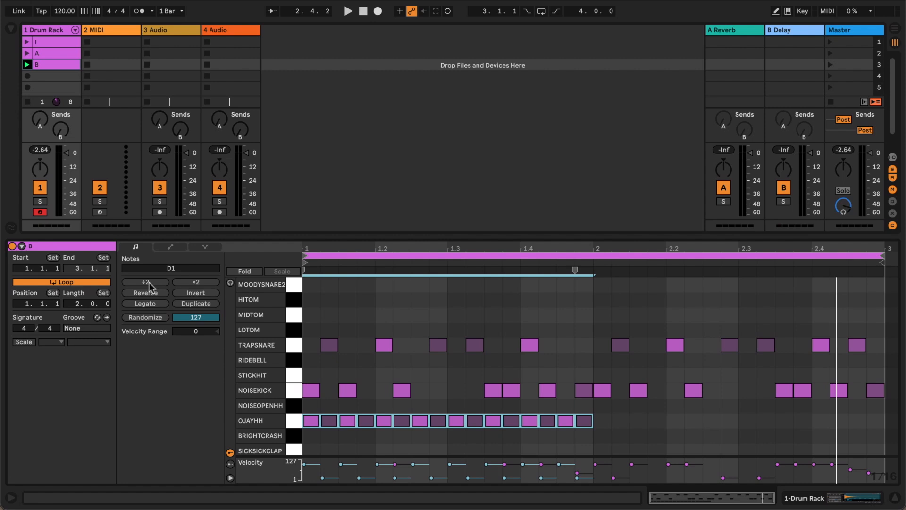
pyautogui.press('space')
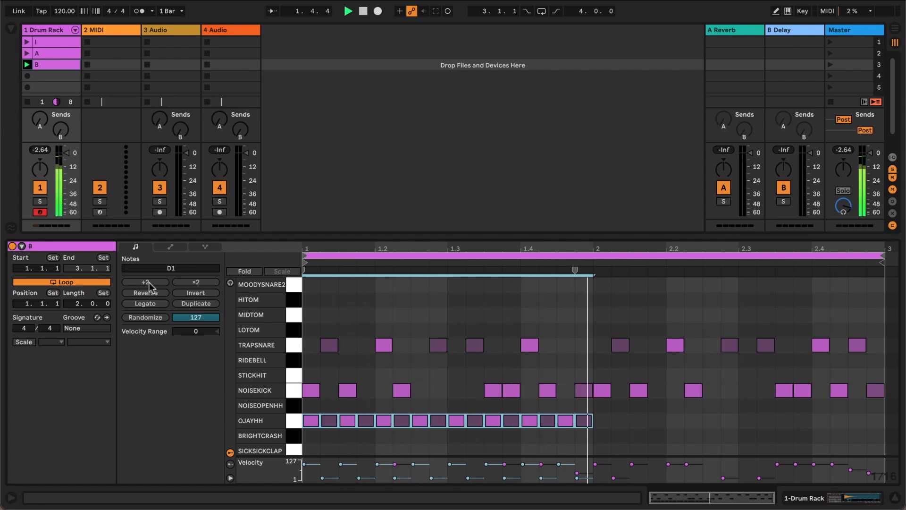
pyautogui.press('space')
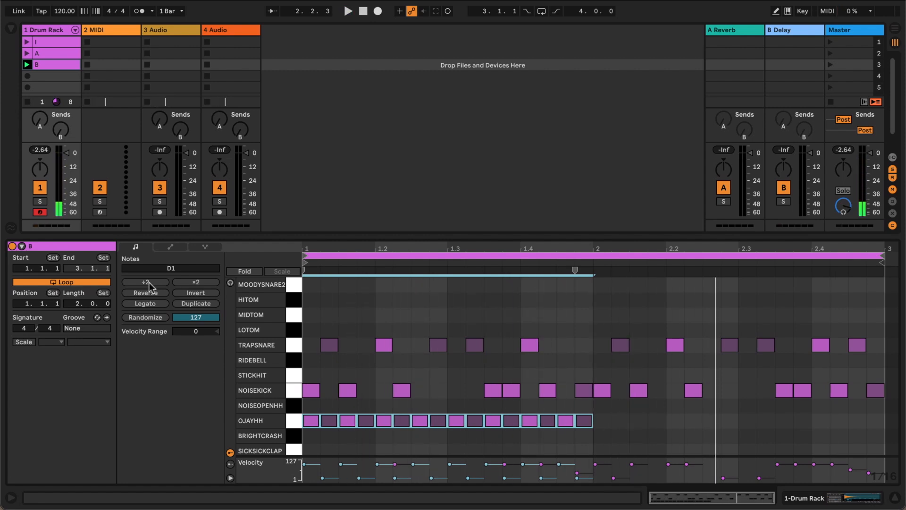
pyautogui.hotkey('ctrl', 'd')
pyautogui.press('space')
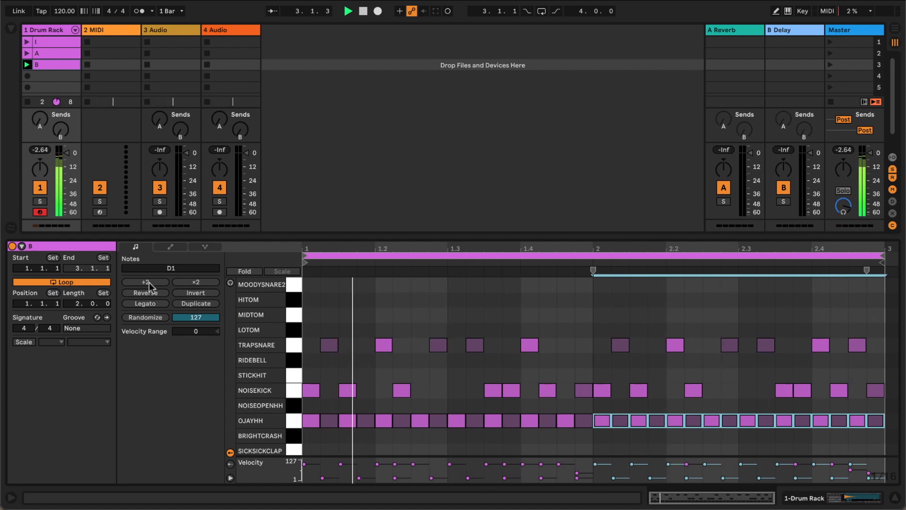
# - Undo the double-time hi-hat edit, redo it for comparison and undo it again
pyautogui.press('super+z')
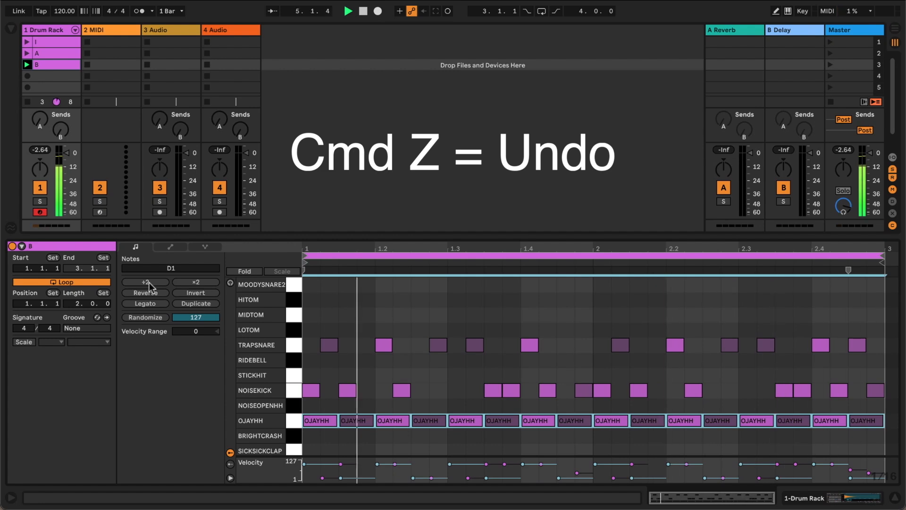
pyautogui.press('super+shift+z')
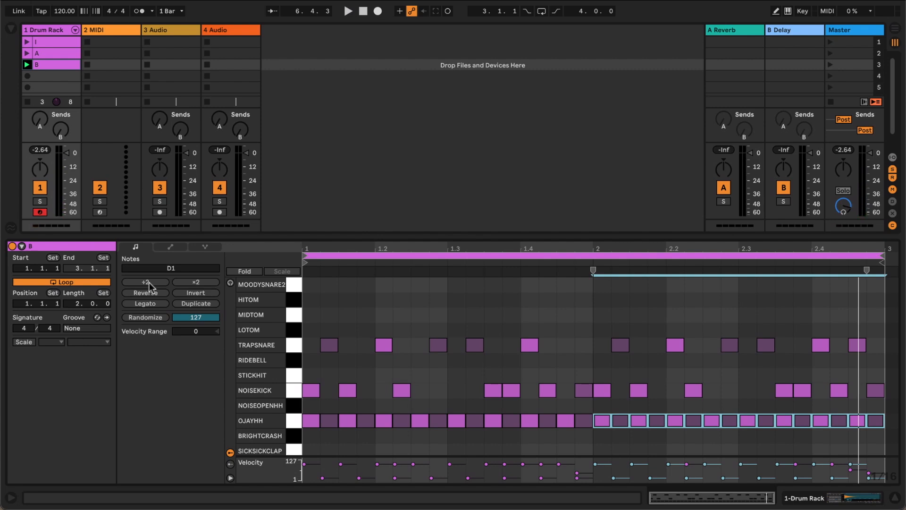
pyautogui.press('super+z')
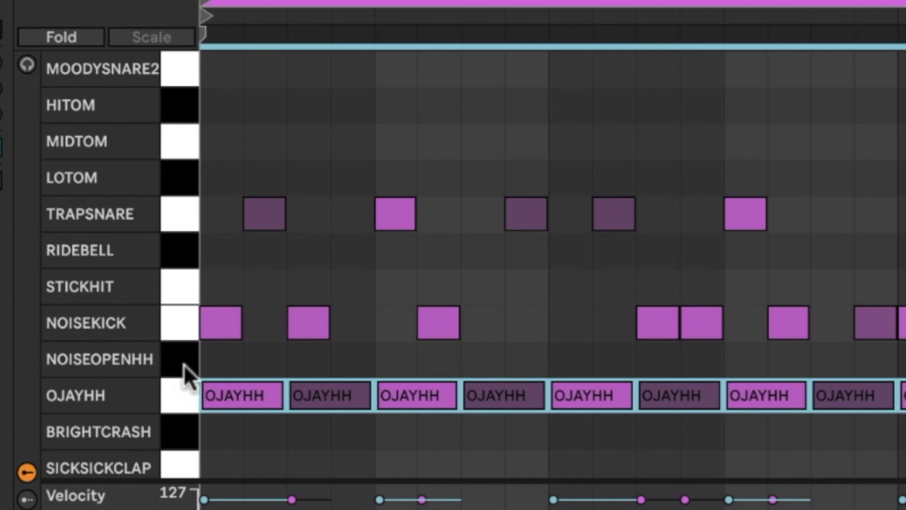
# - Try shifting all OJAYHH notes up to the NOISEOPENHH row and play the result
pyautogui.press('Up')
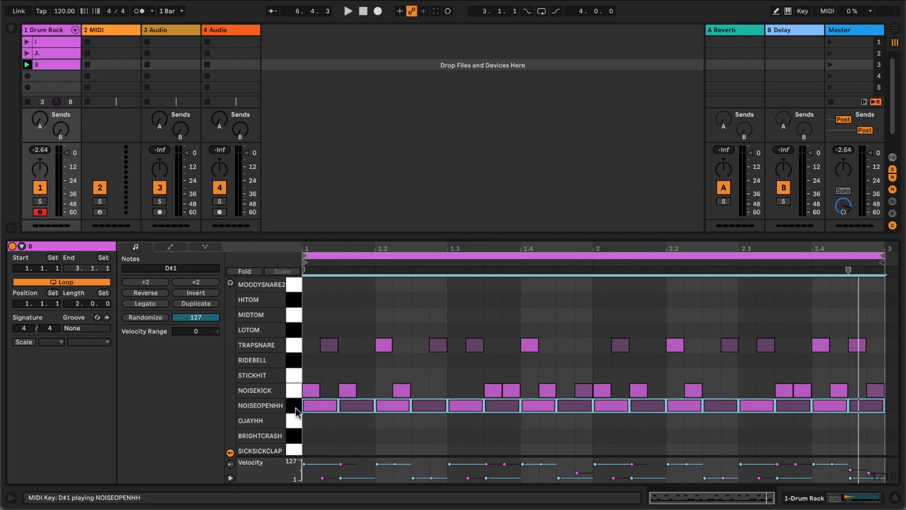
pyautogui.press('space')
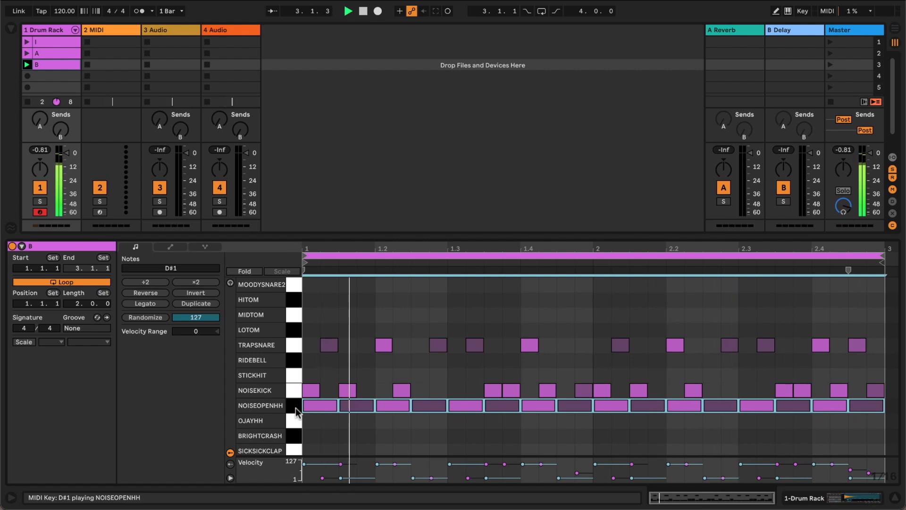
pyautogui.press('space')
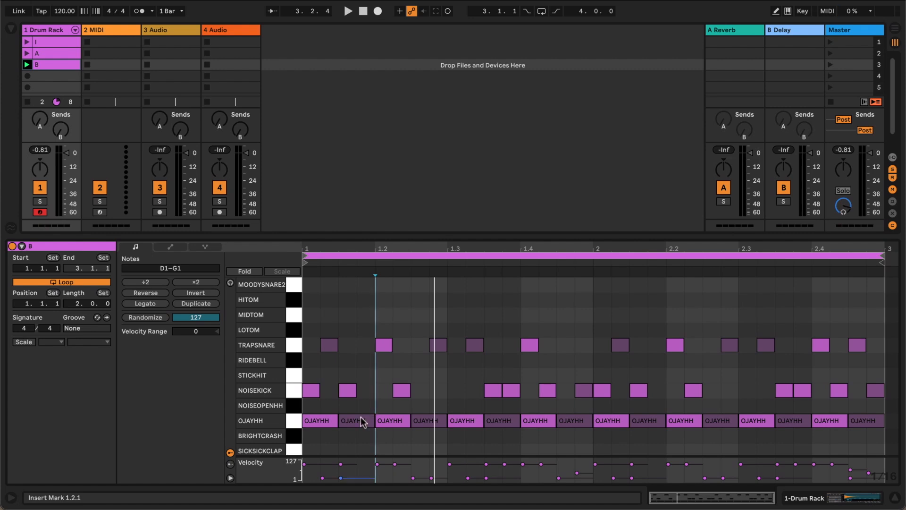
# - Move the OJAYHH notes at 1.1.3, 1.4.3 and 2.1.3 up to the NOISEOPENHH row and play the beat
pyautogui.moveTo(361, 417); pyautogui.dragTo(361, 413)
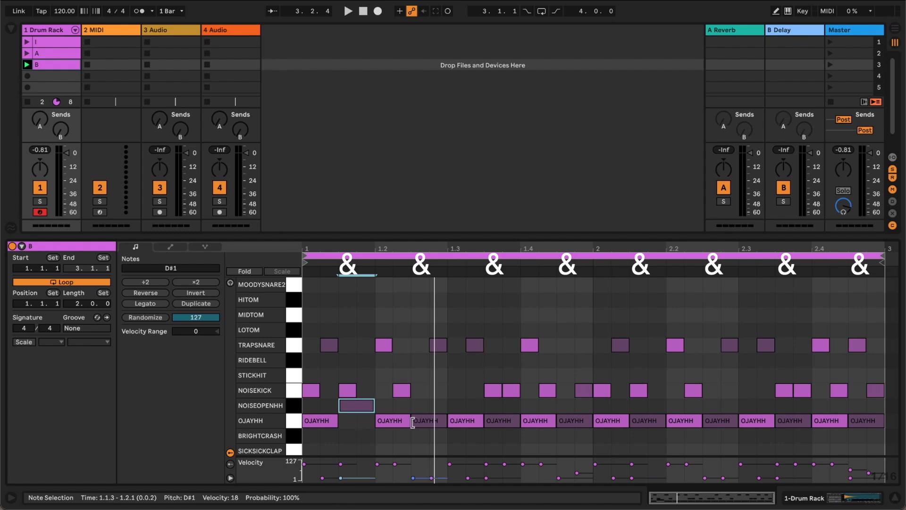
pyautogui.moveTo(580, 423); pyautogui.dragTo(580, 416)
pyautogui.moveTo(653, 424); pyautogui.dragTo(647, 414)
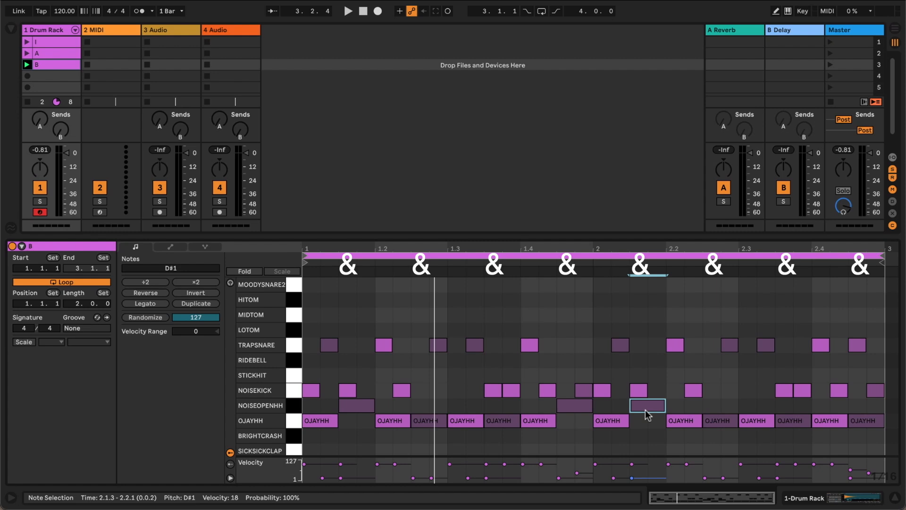
pyautogui.press('space')
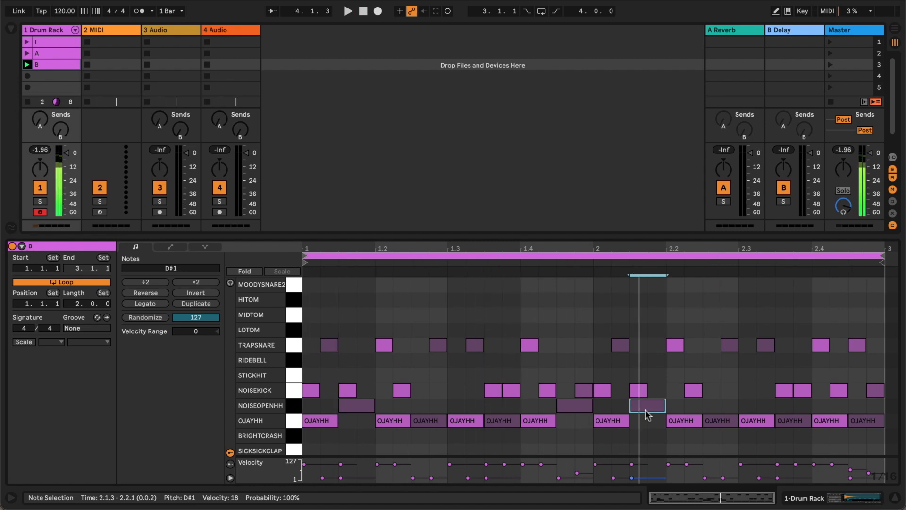
# - Raise the velocity of the three NOISEOPENHH notes to 100 and shorten each to a sixteenth note, playing back the changes
pyautogui.click(297, 407)
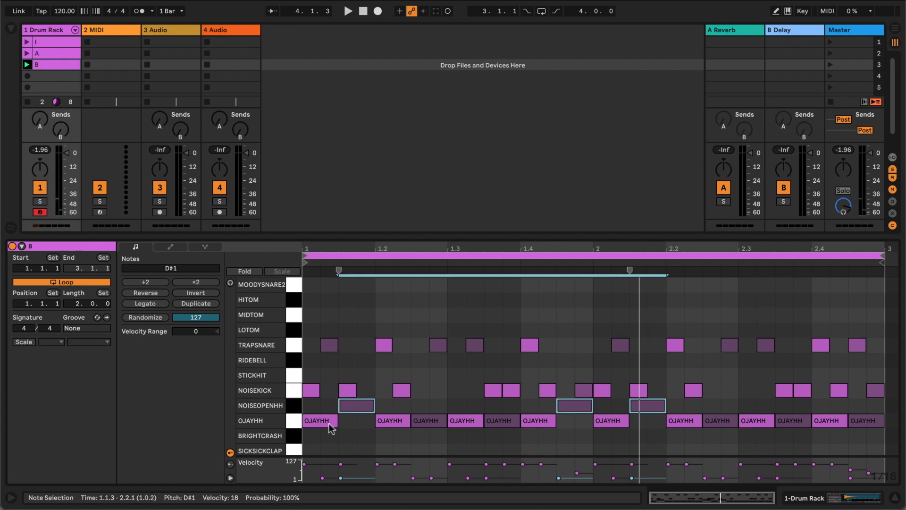
pyautogui.moveTo(355, 477); pyautogui.dragTo(355, 463)
pyautogui.press('space')
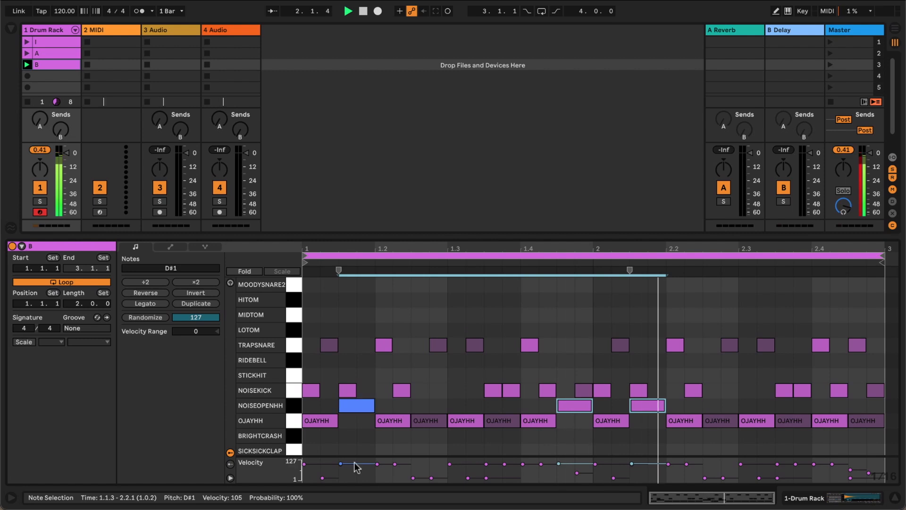
pyautogui.press('space')
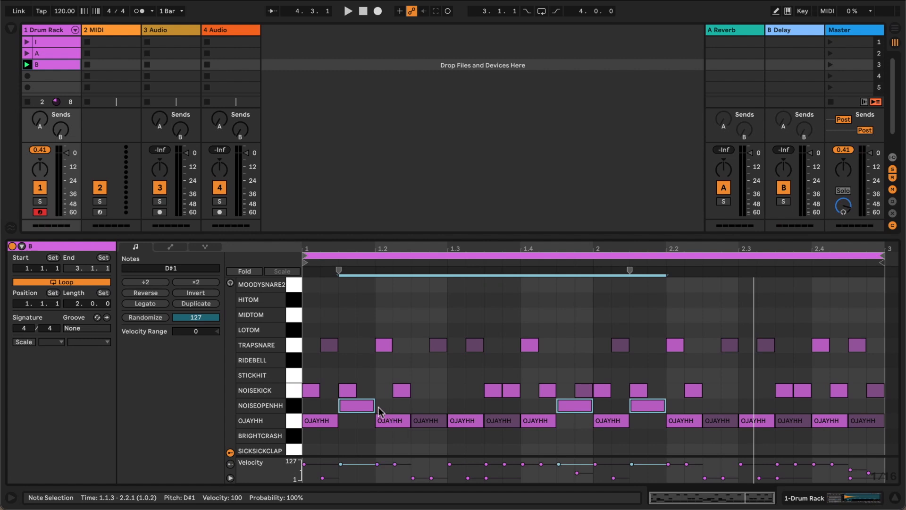
pyautogui.moveTo(372, 406); pyautogui.dragTo(355, 409)
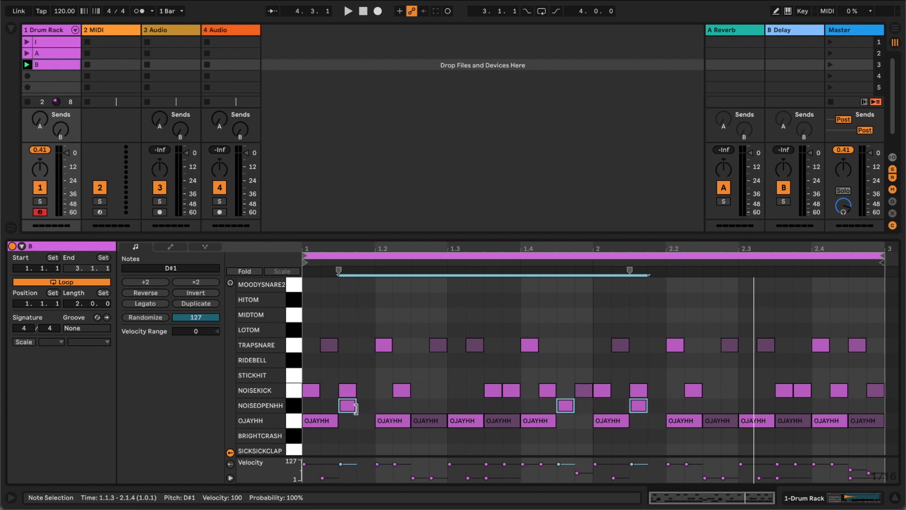
pyautogui.press('space')
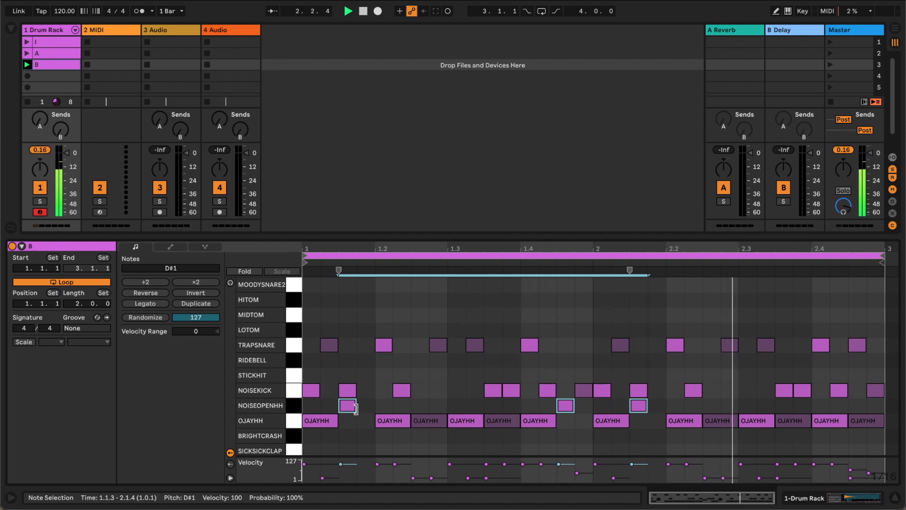
# - Stop playback and set the sampler of the Drum Rack's NOISEOPENHH pad from Trigger to Gate mode
pyautogui.moveTo(64, 154); pyautogui.dragTo(65, 155)
pyautogui.press('space')
pyautogui.click(444, 345)
pyautogui.click(431, 376)
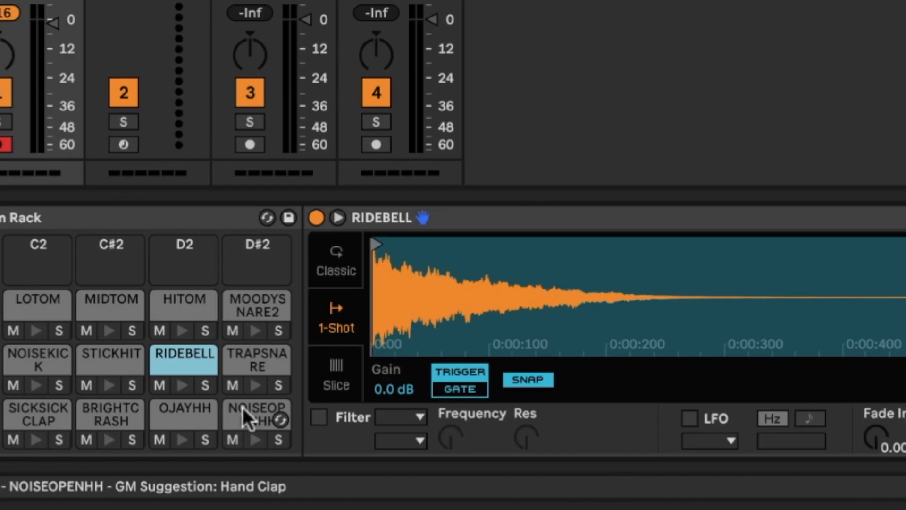
pyautogui.click(158, 463)
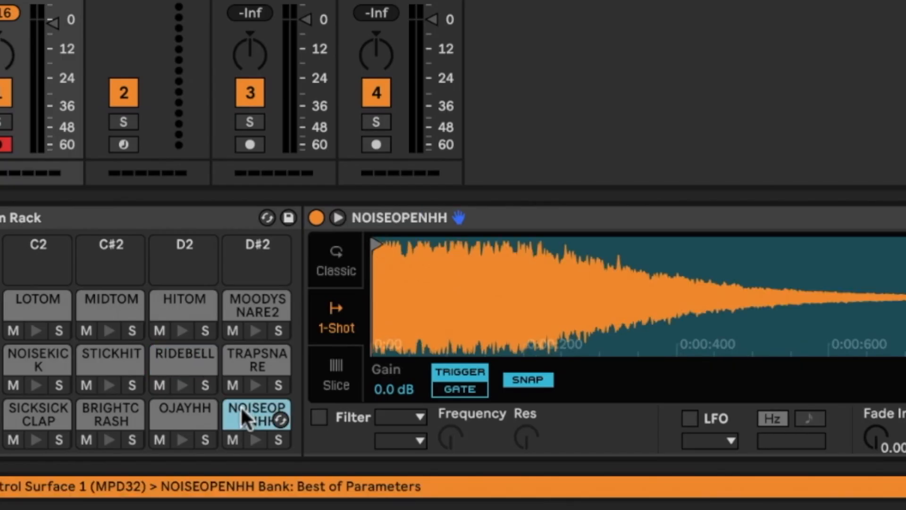
pyautogui.click(470, 389)
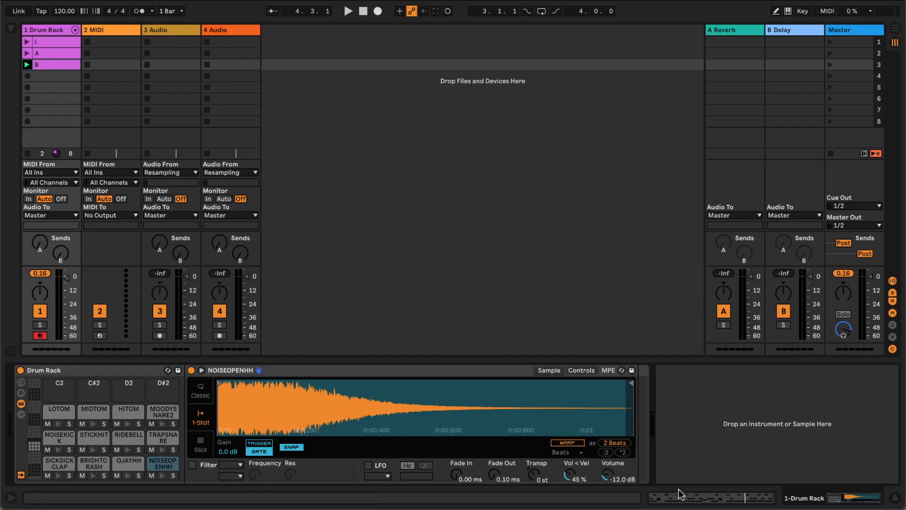
# - With clip B playing, lengthen the NOISEOPENHH notes at 1.1.3 and 2.1.3 to eighth notes and move the 1.4.3 one to 1.4.4
pyautogui.hotkey('shift', 'Tab')
pyautogui.press('space')
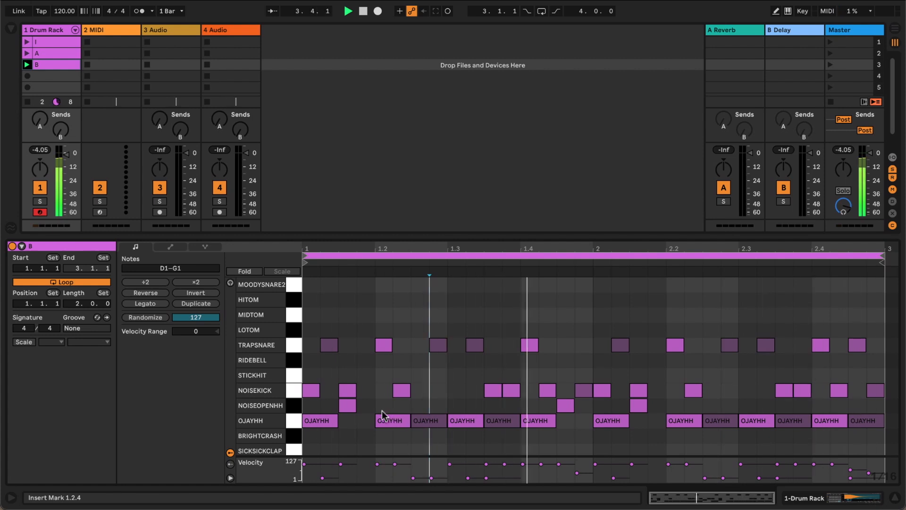
pyautogui.moveTo(356, 406); pyautogui.dragTo(376, 405)
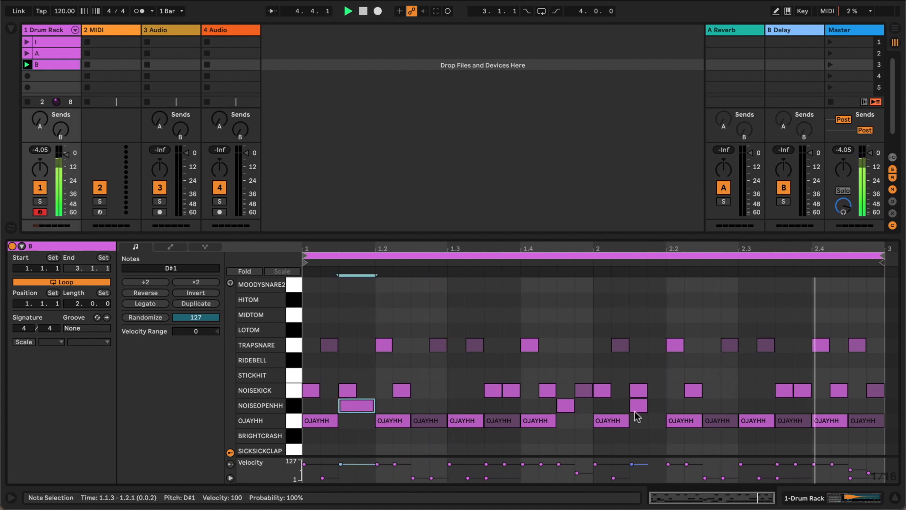
pyautogui.moveTo(567, 407); pyautogui.dragTo(585, 407)
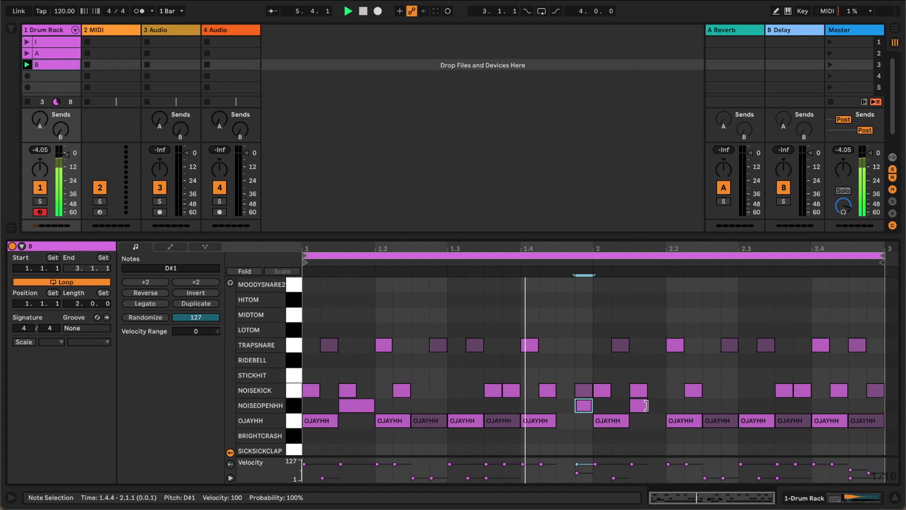
pyautogui.moveTo(647, 405); pyautogui.dragTo(663, 406)
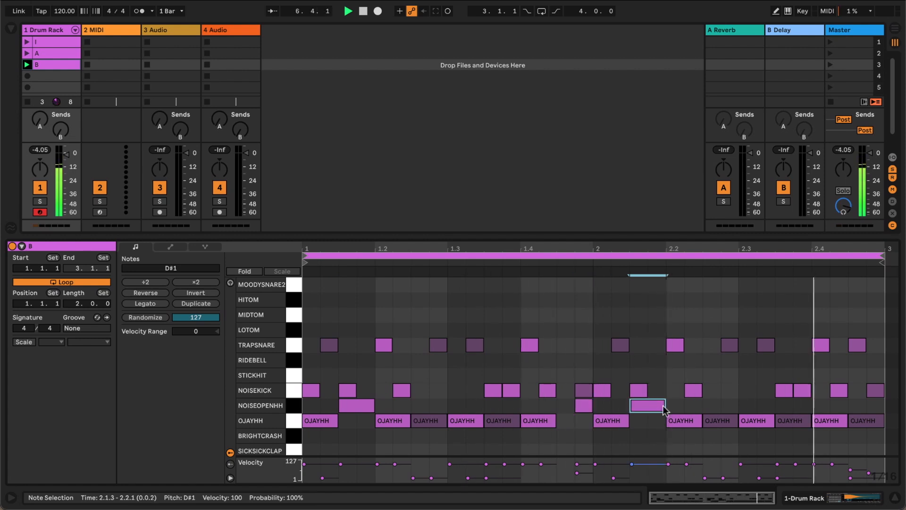
# - Add a sixteenth-note OJAYHH hit at 1.4.3
pyautogui.doubleClick(565, 421)
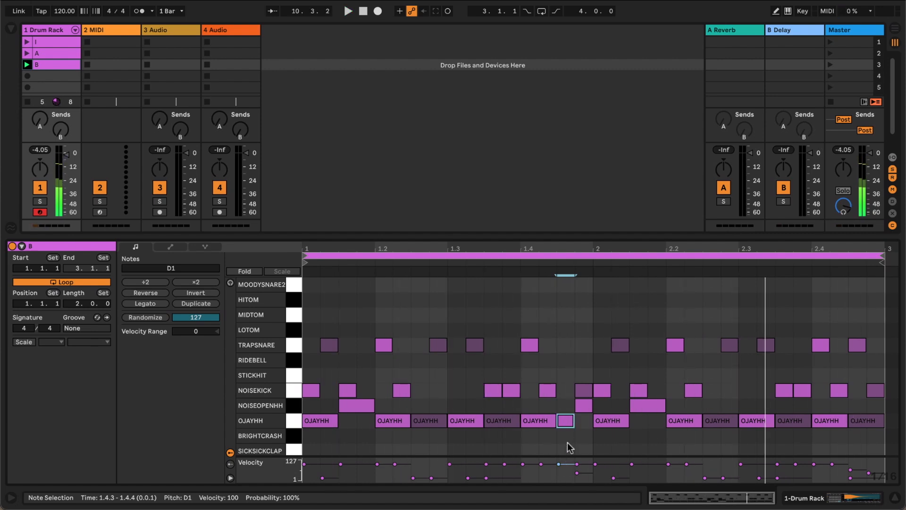
# - Hot-swap the Drum Rack's NOISEOPENHH pad sample for LOFIOHH.wav, play the beat back and leave hot-swap mode
pyautogui.click(803, 498)
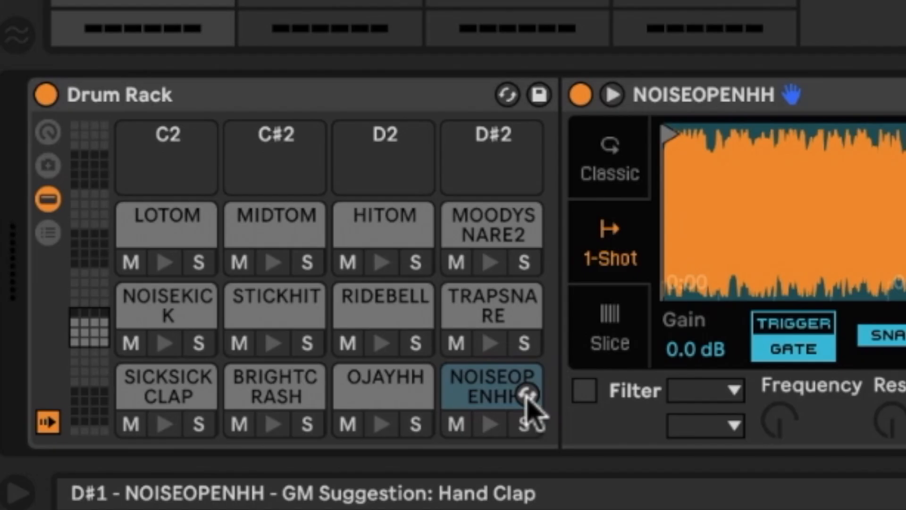
pyautogui.click(527, 393)
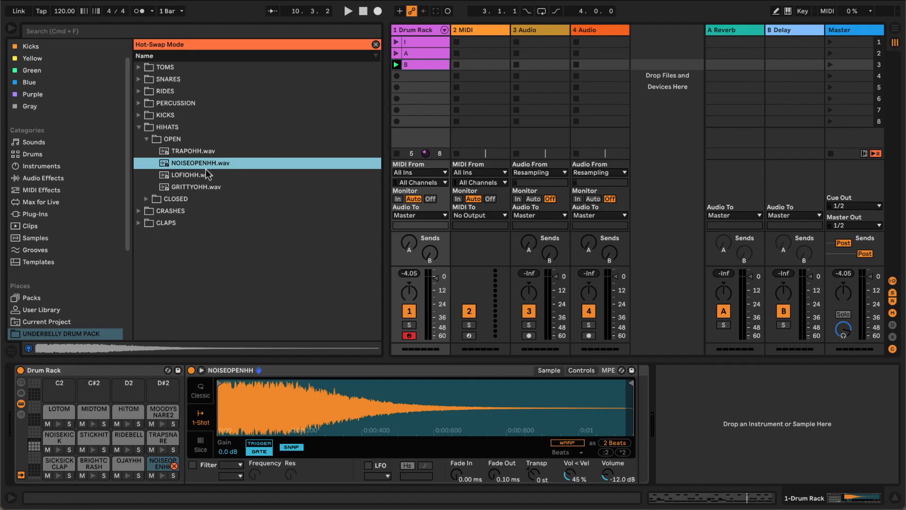
pyautogui.click(191, 174)
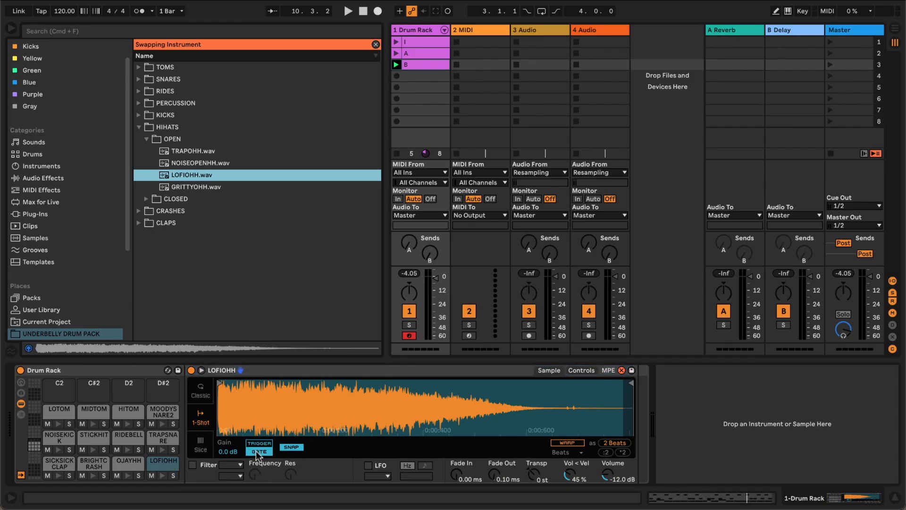
pyautogui.press('space')
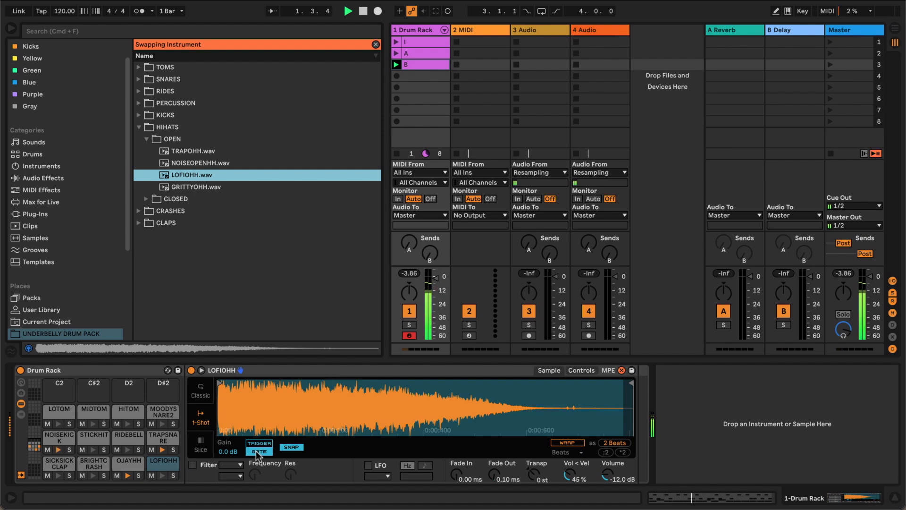
pyautogui.click(376, 45)
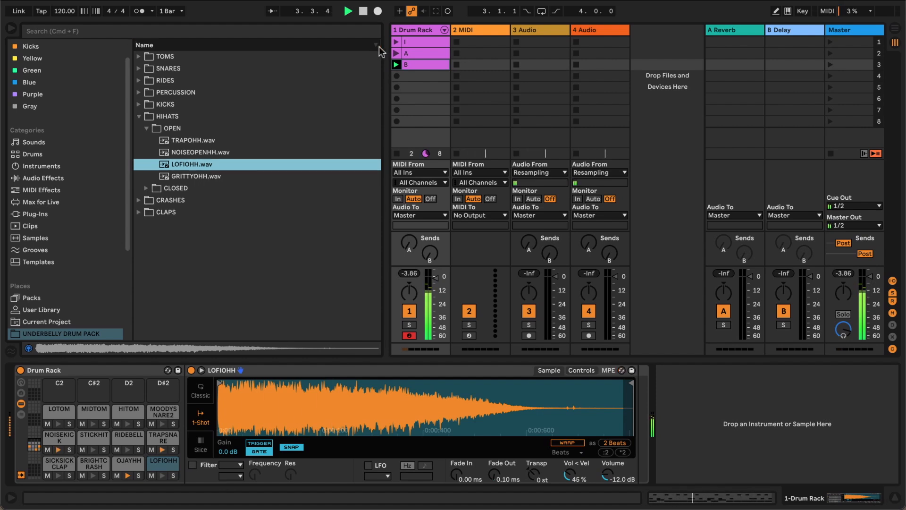
# - Open clip B's notes, turn on note preview and audition the STICKHIT sound
pyautogui.doubleClick(414, 64)
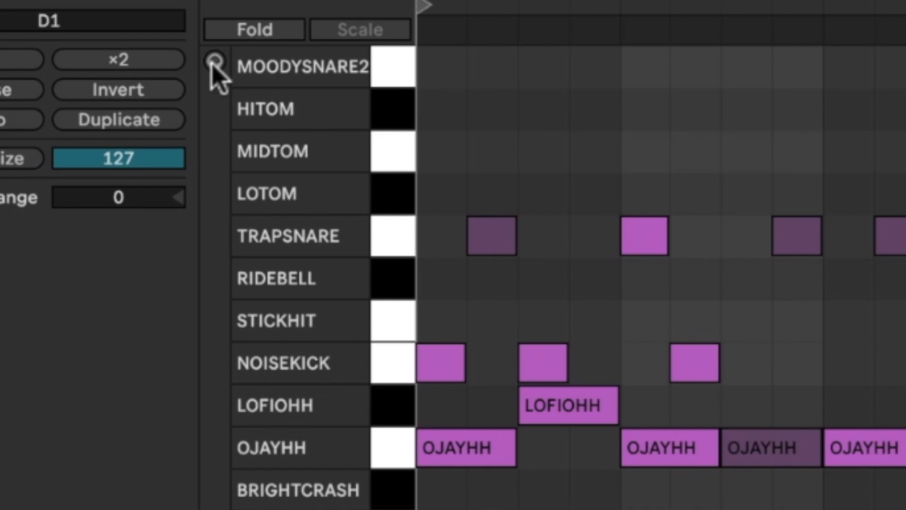
pyautogui.click(213, 61)
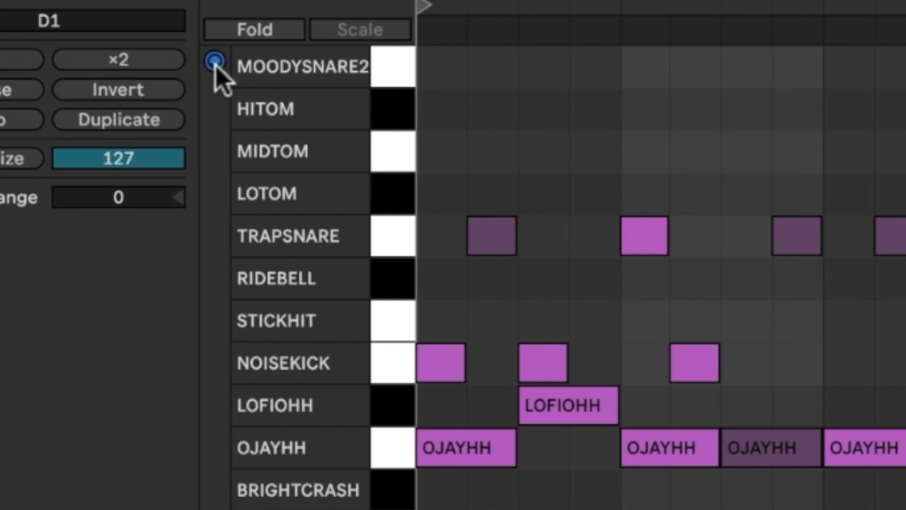
pyautogui.click(388, 321)
pyautogui.click(388, 322)
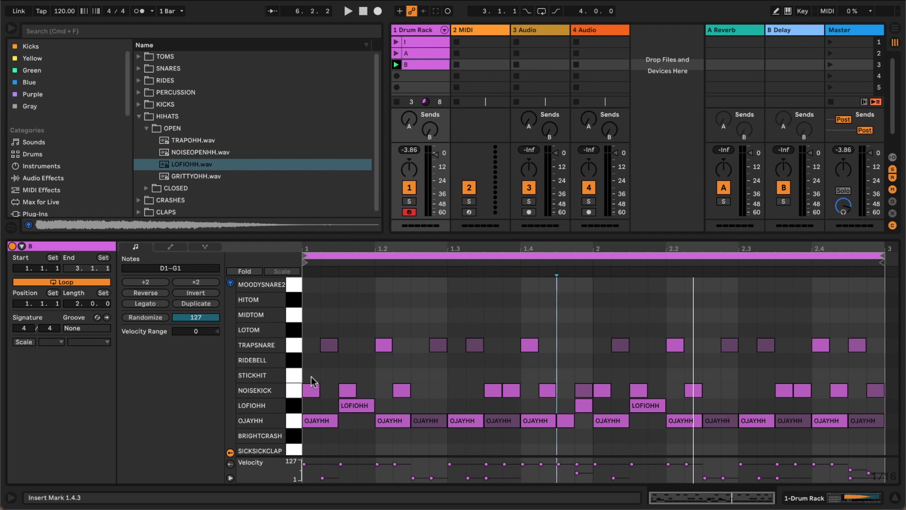
# - Add sixteenth-note STICKHIT hits at 1.1.1, 1.1.4, 1.2.3, 1.3.2 and 1.4.1, and check them in playback
pyautogui.doubleClick(311, 376)
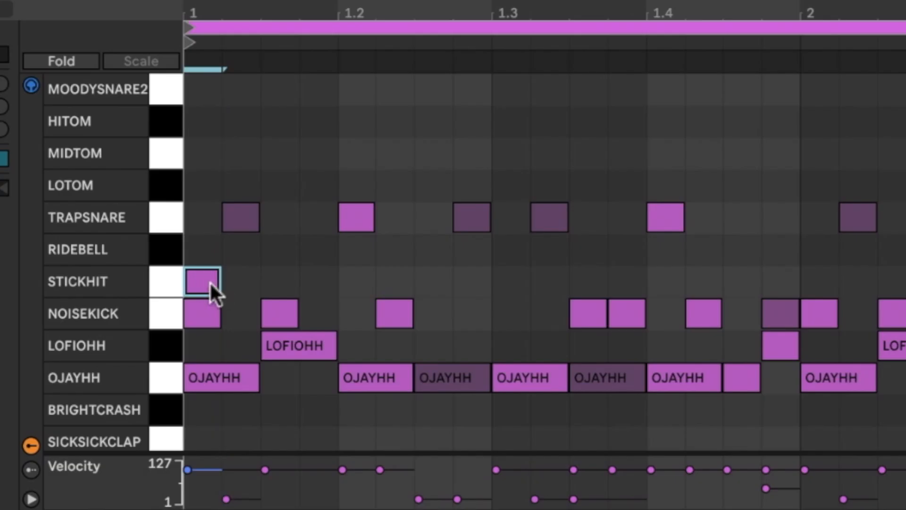
pyautogui.doubleClick(313, 284)
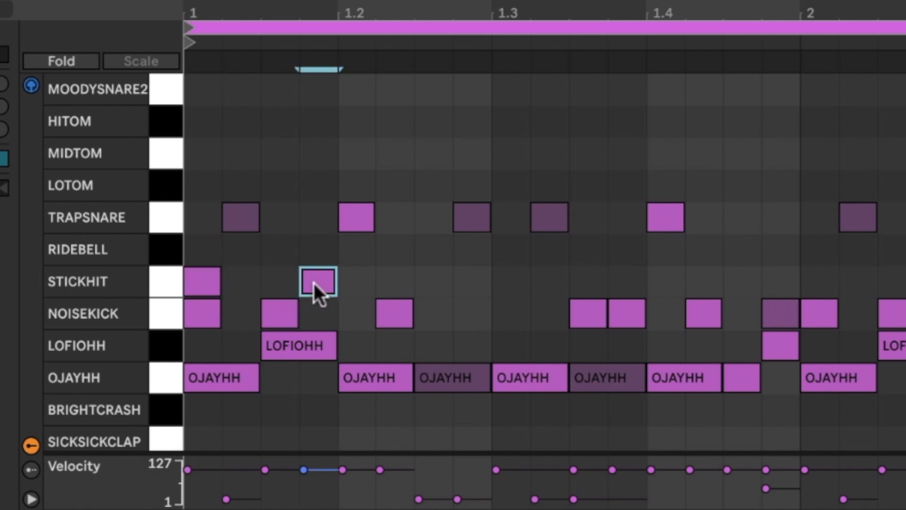
pyautogui.doubleClick(421, 281)
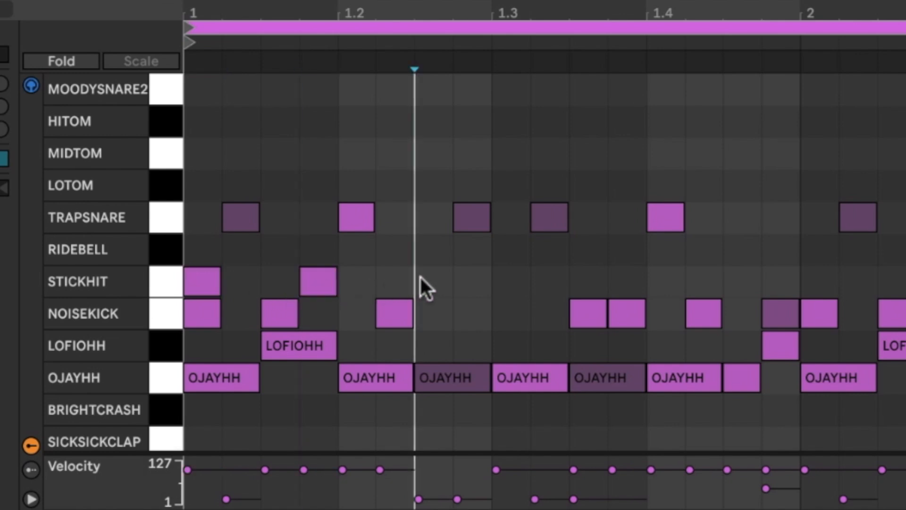
pyautogui.doubleClick(556, 283)
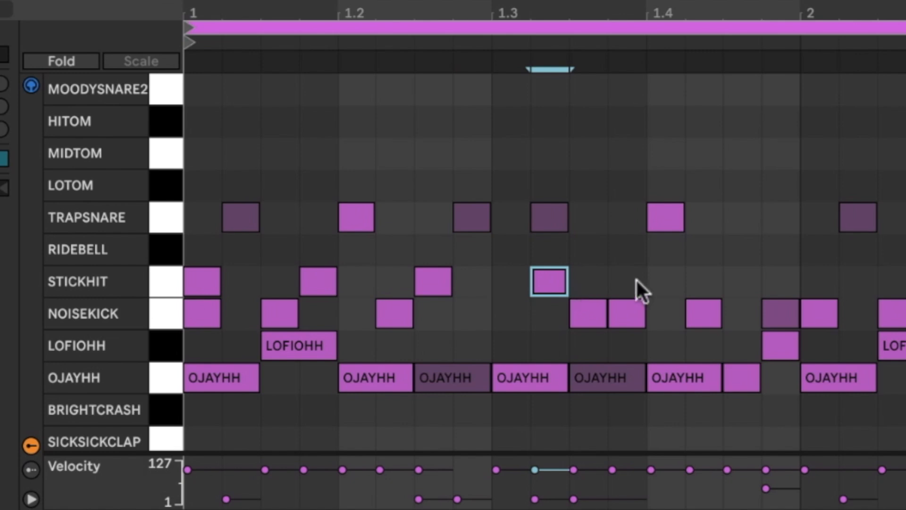
pyautogui.doubleClick(659, 282)
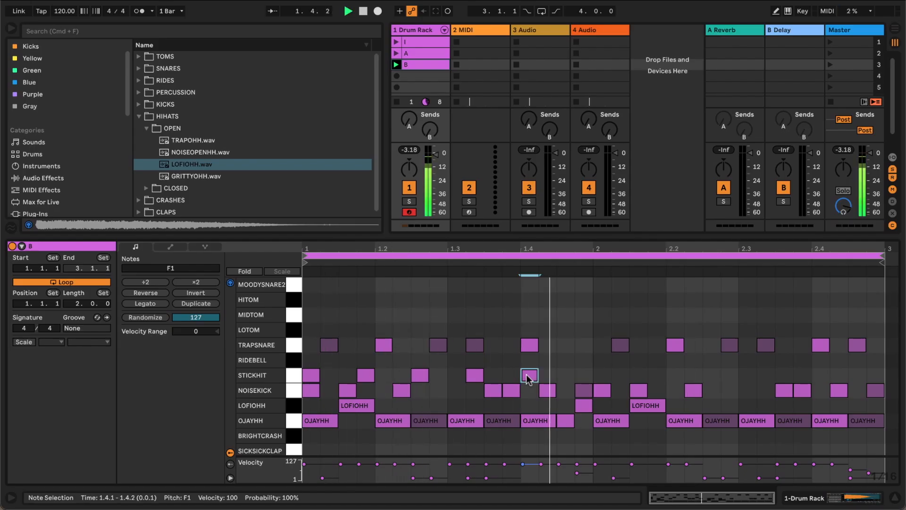
pyautogui.press('space')
# - Raise the velocity of all STICKHIT notes to 127 and listen to the result
pyautogui.click(290, 373)
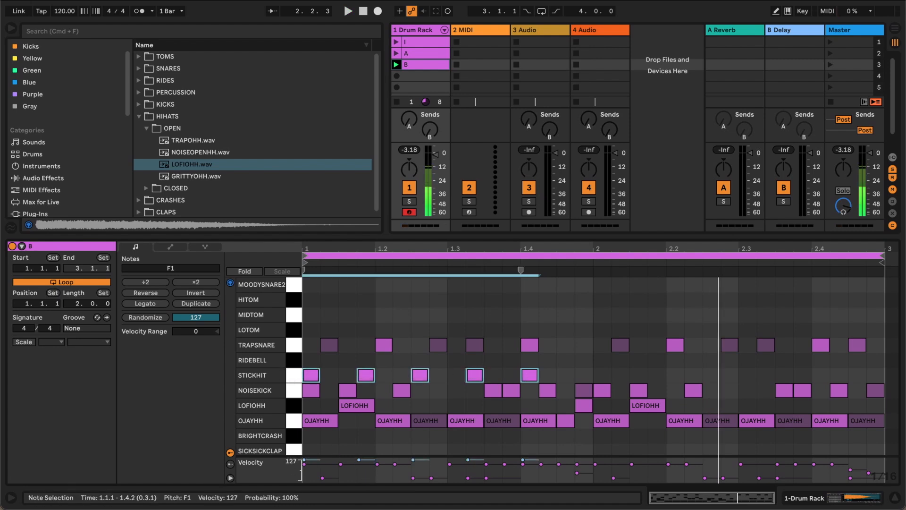
pyautogui.press('space')
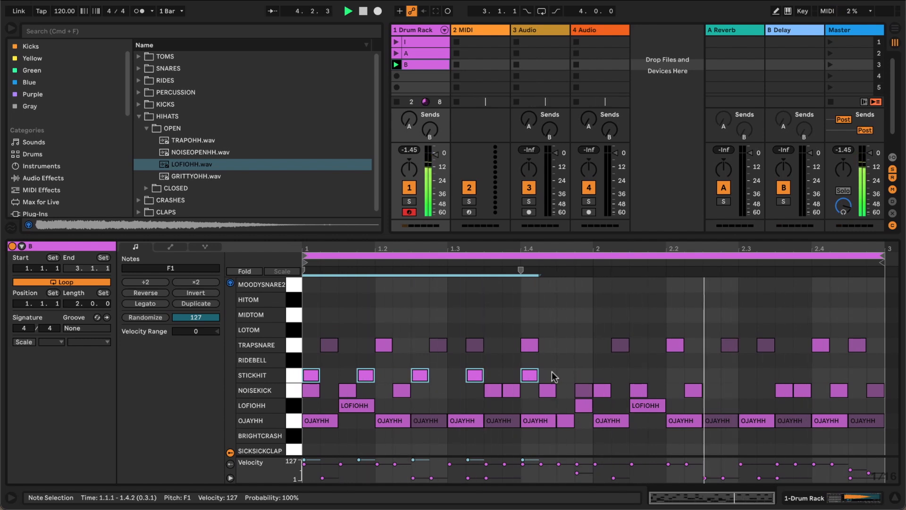
pyautogui.press('space')
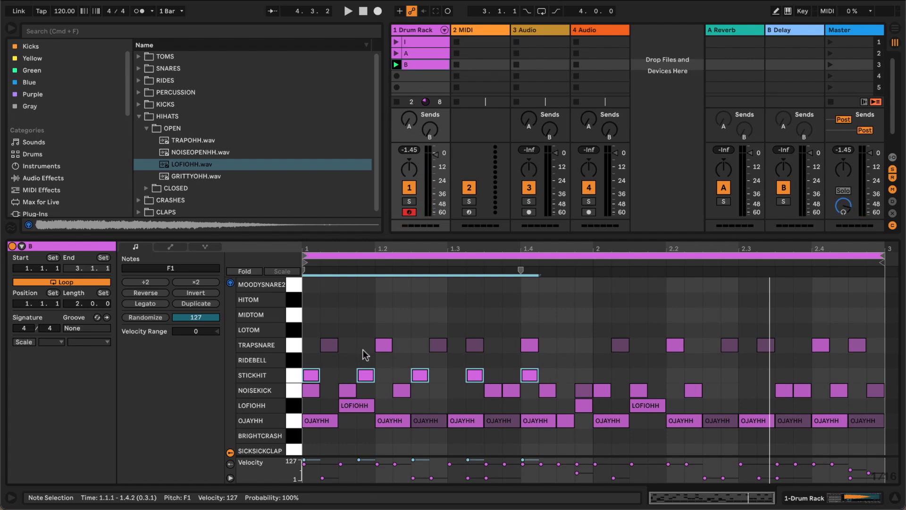
# - Audition the STICKHIT and LOFIOHH sounds, then shift the five STICKHIT notes three sixteenths later to start at 1.1.4 and play them back
pyautogui.click(294, 376)
pyautogui.click(295, 407)
pyautogui.click(293, 376)
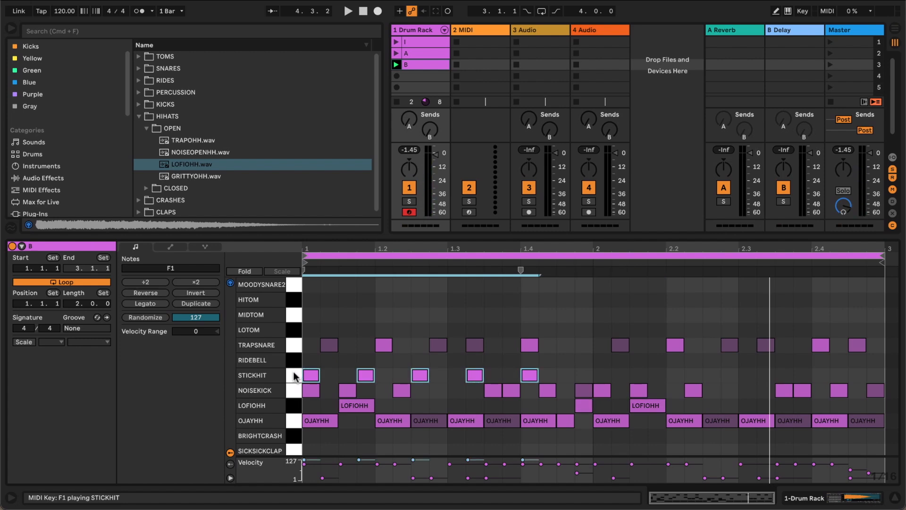
pyautogui.press('Right')
pyautogui.press('Right')
pyautogui.press('Right')
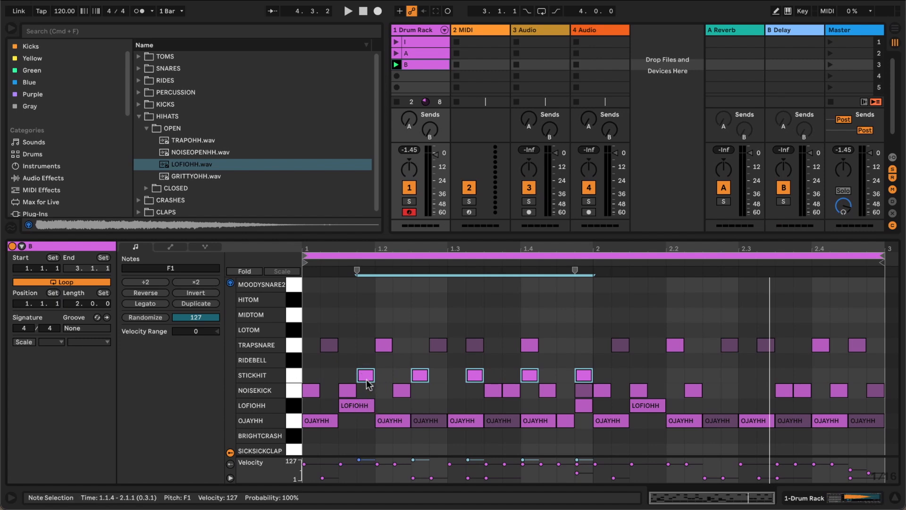
pyautogui.press('space')
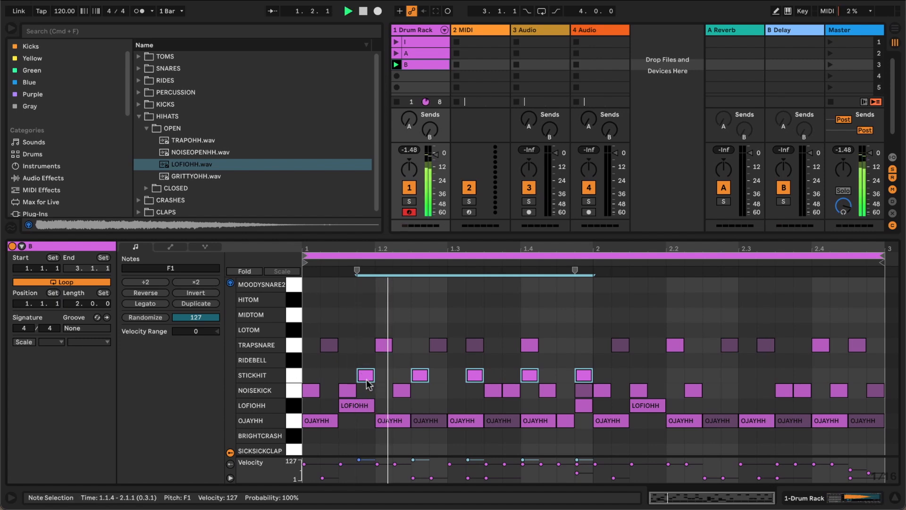
pyautogui.press('space')
# - Shift the STICKHIT notes two more sixteenths to start at 1.2.2, and delete the last two during playback
pyautogui.press('Right')
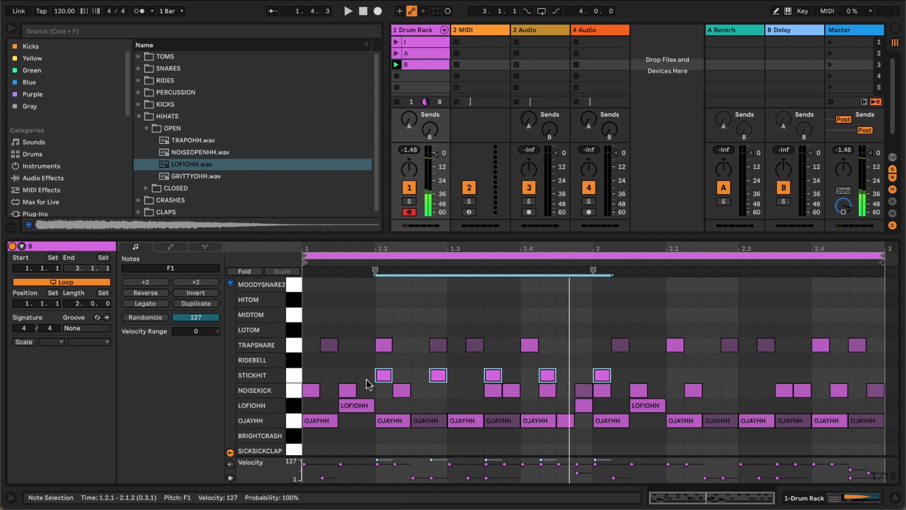
pyautogui.press('Right')
pyautogui.press('space')
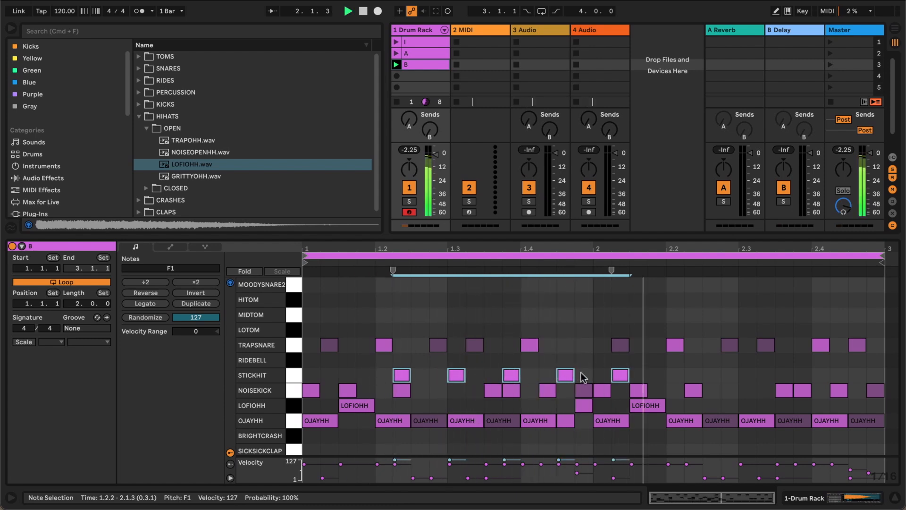
pyautogui.moveTo(646, 377); pyautogui.dragTo(560, 378)
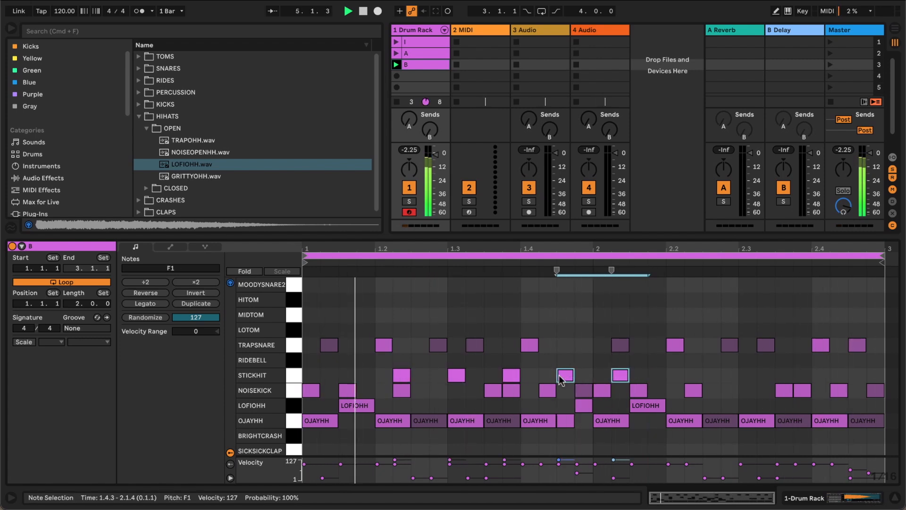
pyautogui.press('Delete')
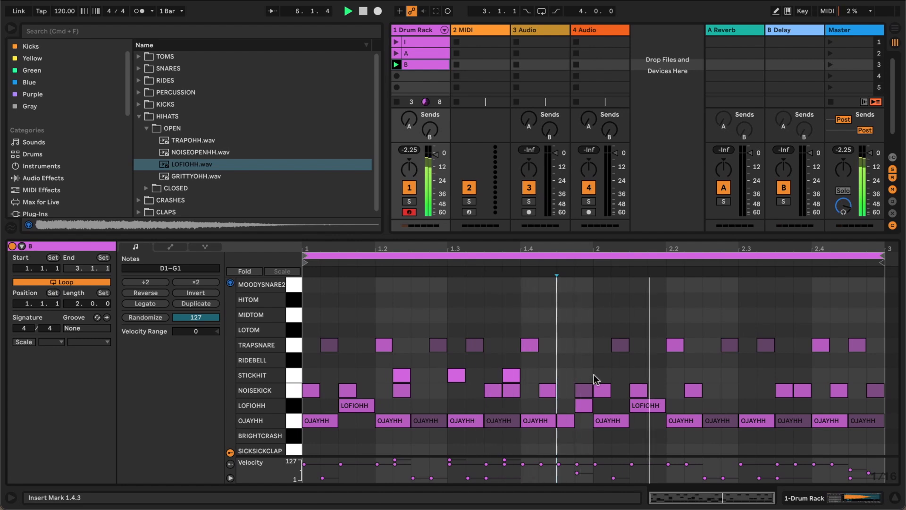
# - Duplicate the STICKHIT row's full first bar into bar 2, add a hit at 2.4.3 and listen before stopping playback
pyautogui.moveTo(595, 376); pyautogui.dragTo(367, 380)
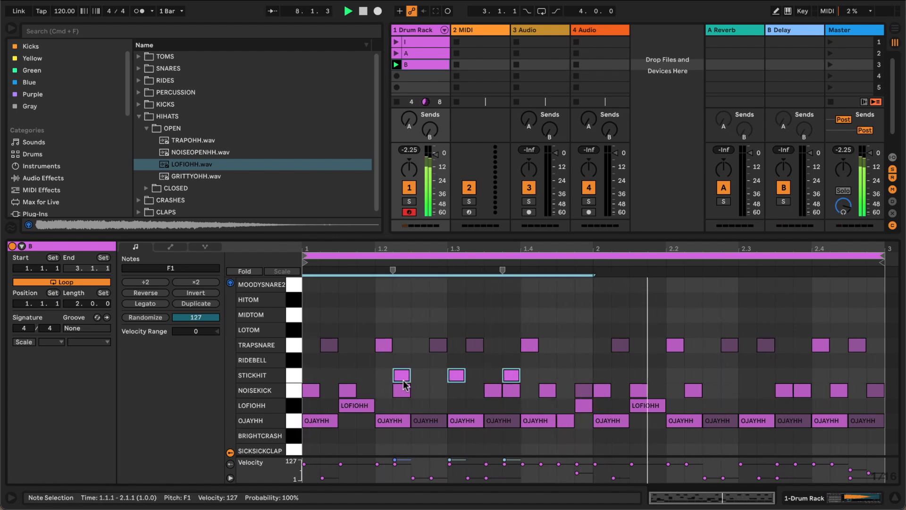
pyautogui.press('super+d')
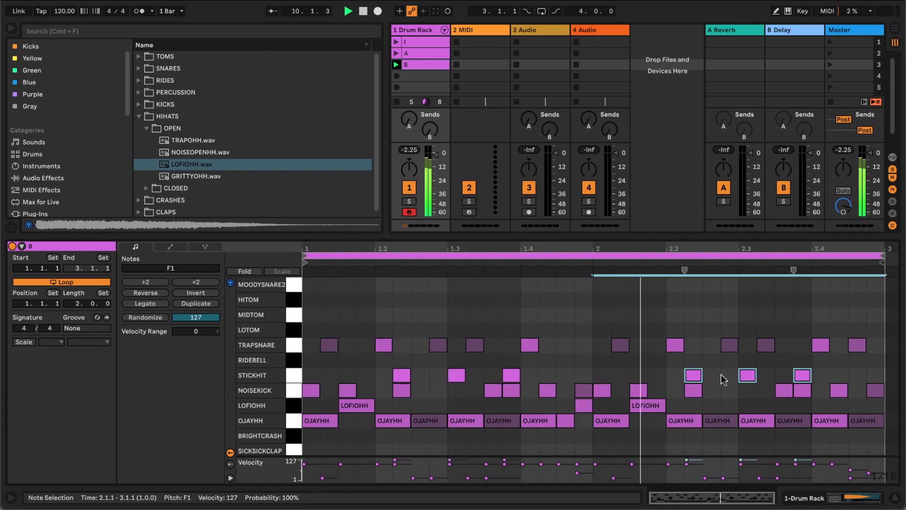
pyautogui.doubleClick(857, 376)
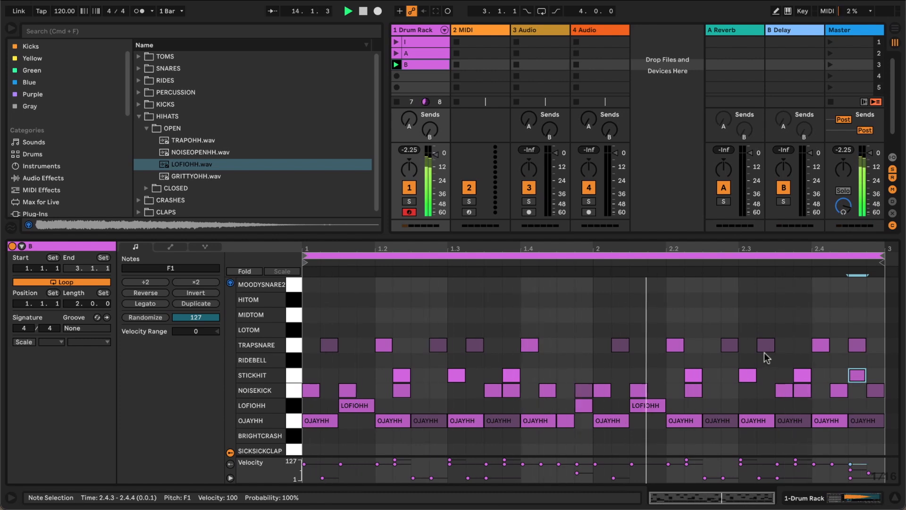
pyautogui.press('space')
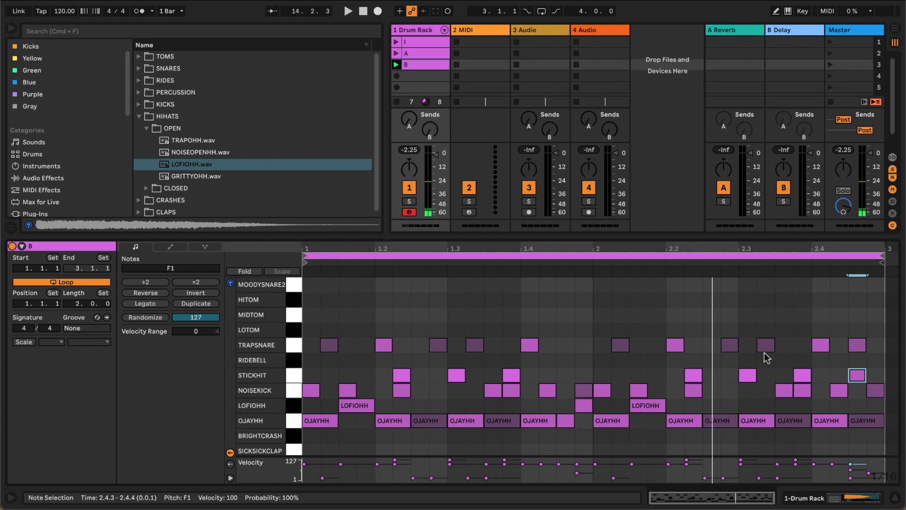
# - Undo the added 2.4.3 hit and the bar duplication, and reselect the STICKHIT row across the whole first bar
pyautogui.press('super+z')
pyautogui.press('super+z')
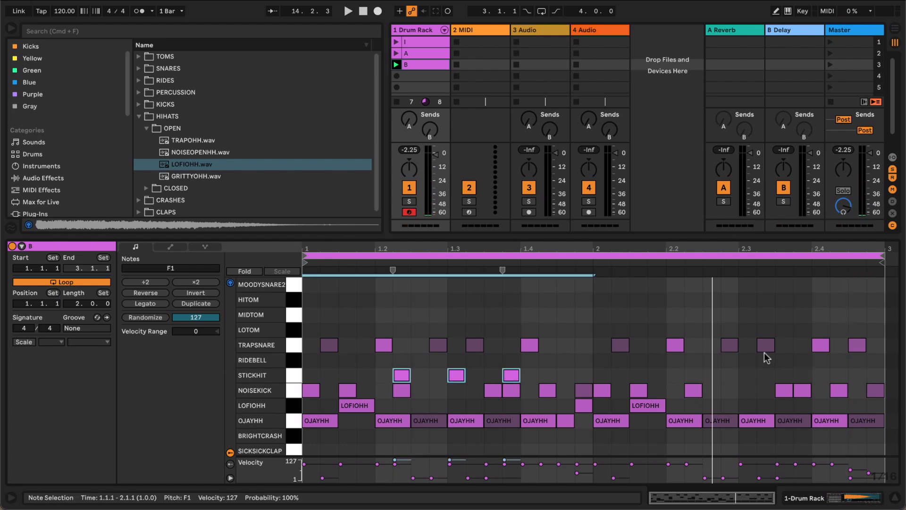
pyautogui.click(517, 378)
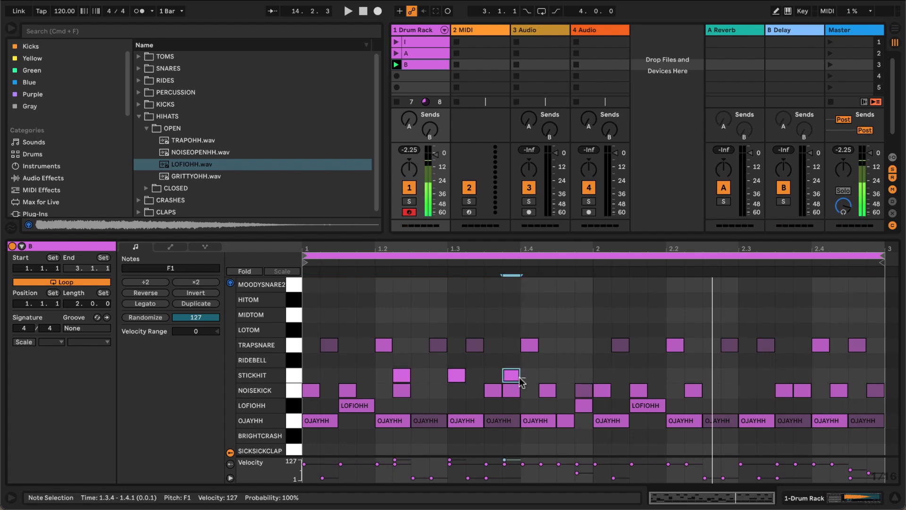
pyautogui.click(587, 375)
pyautogui.moveTo(587, 375); pyautogui.dragTo(294, 376)
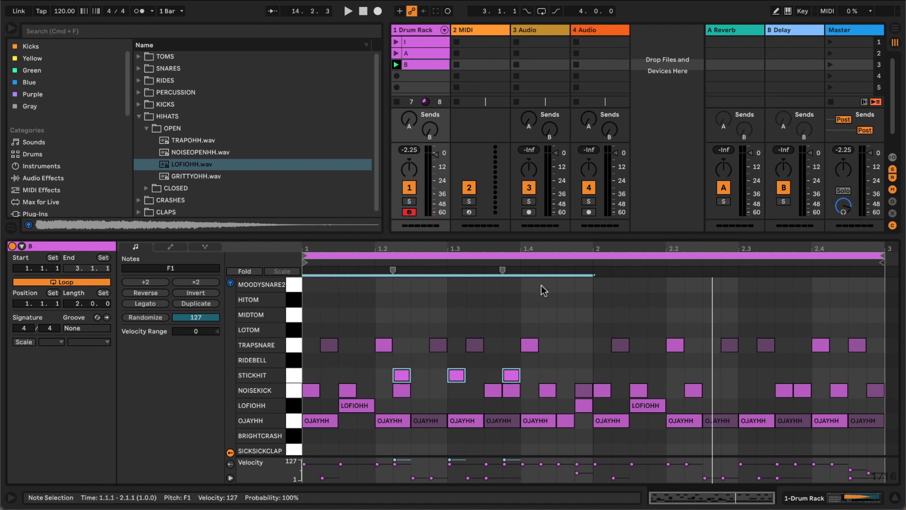
# - Try duplicating only the STICKHIT range from 1.2.2 to 1.4.1, and undo it
pyautogui.moveTo(528, 364); pyautogui.dragTo(395, 377)
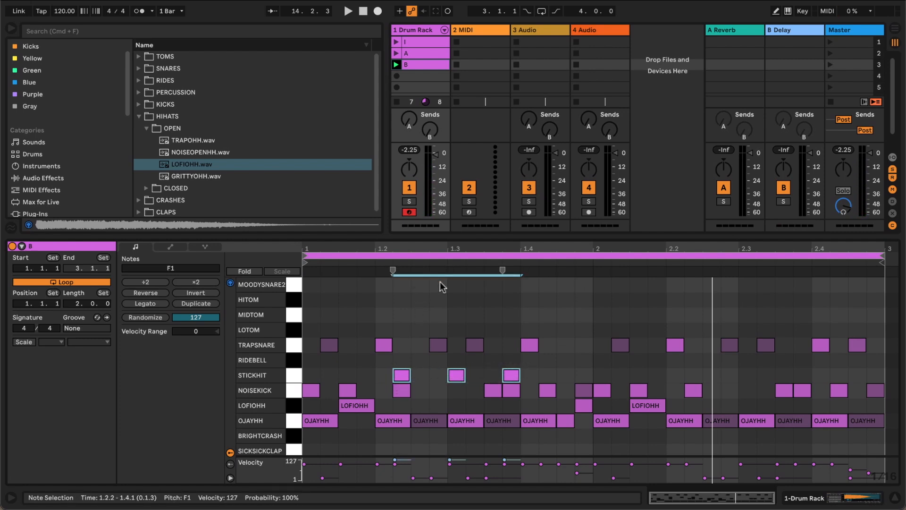
pyautogui.press('super+d')
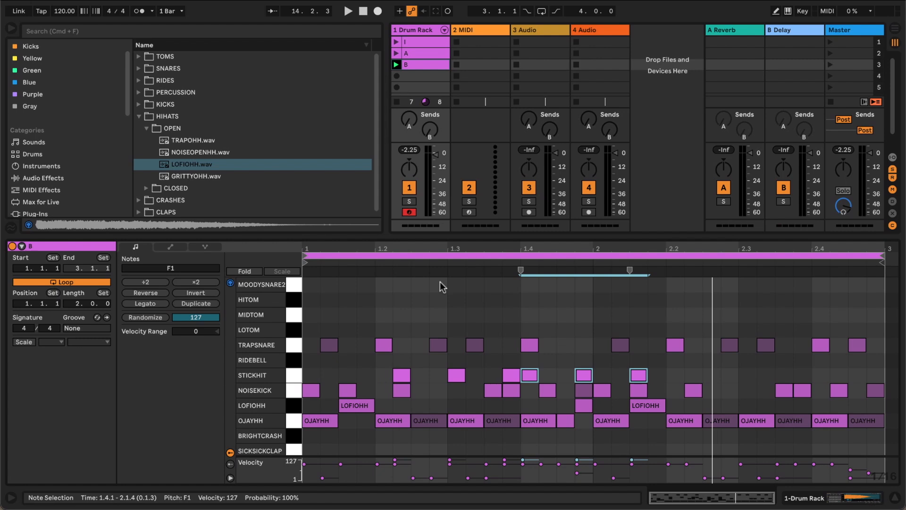
pyautogui.press('super+z')
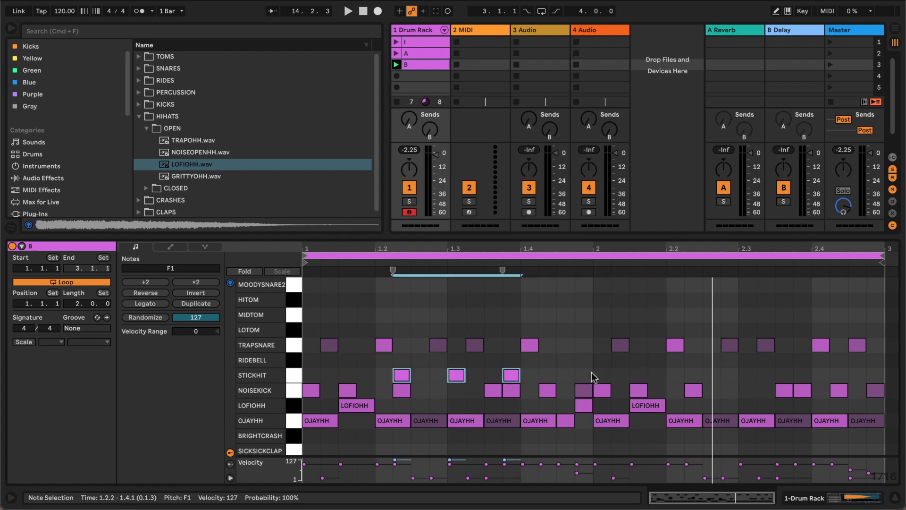
# - Duplicate the STICKHIT row's entire first bar into bar 2 and add a sixteenth-note hit at 2.4.3
pyautogui.moveTo(595, 381); pyautogui.dragTo(302, 377)
pyautogui.press('super+d')
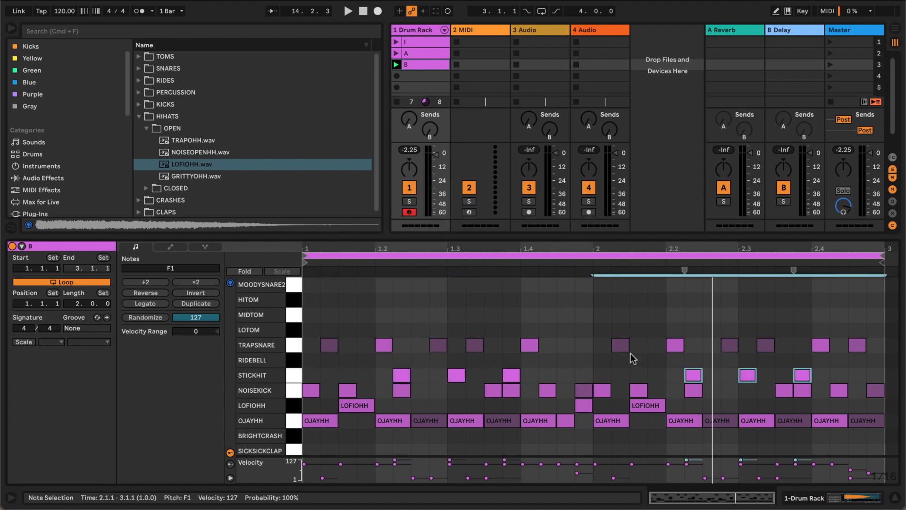
pyautogui.doubleClick(857, 375)
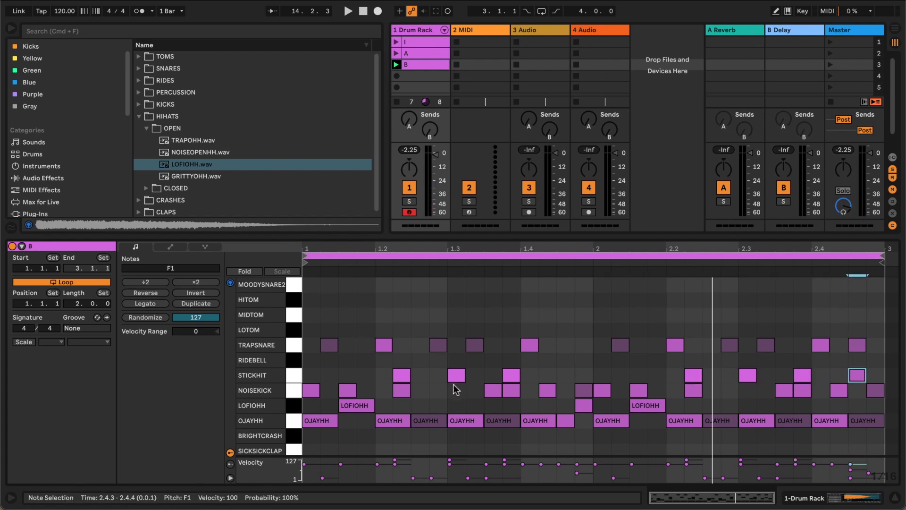
# - Lower the velocities of the STICKHIT notes at 1.3.1, 2.3.1 and 2.4.3, and play the clip to hear the result
pyautogui.click(456, 376)
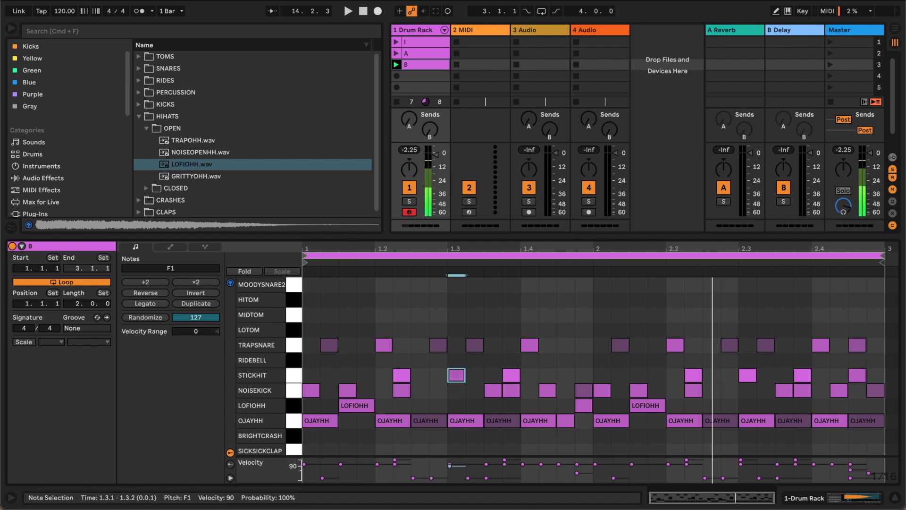
pyautogui.doubleClick(747, 376)
pyautogui.keyDown('shift'); pyautogui.click(857, 375); pyautogui.keyUp('shift')
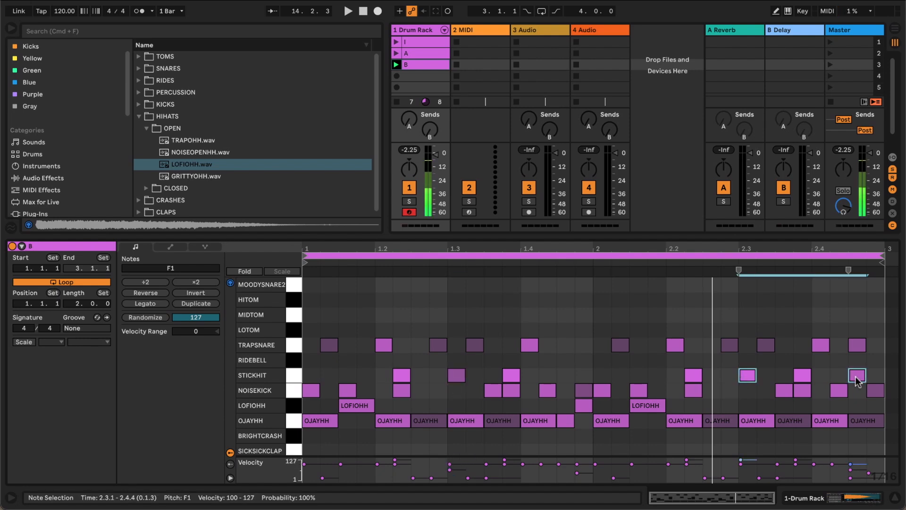
pyautogui.moveTo(850, 464); pyautogui.dragTo(854, 470)
pyautogui.click(741, 399)
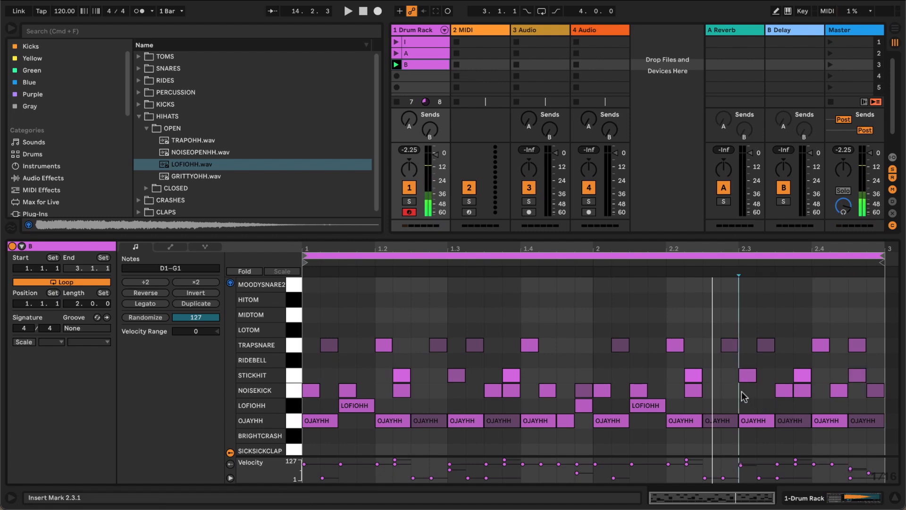
pyautogui.press('space')
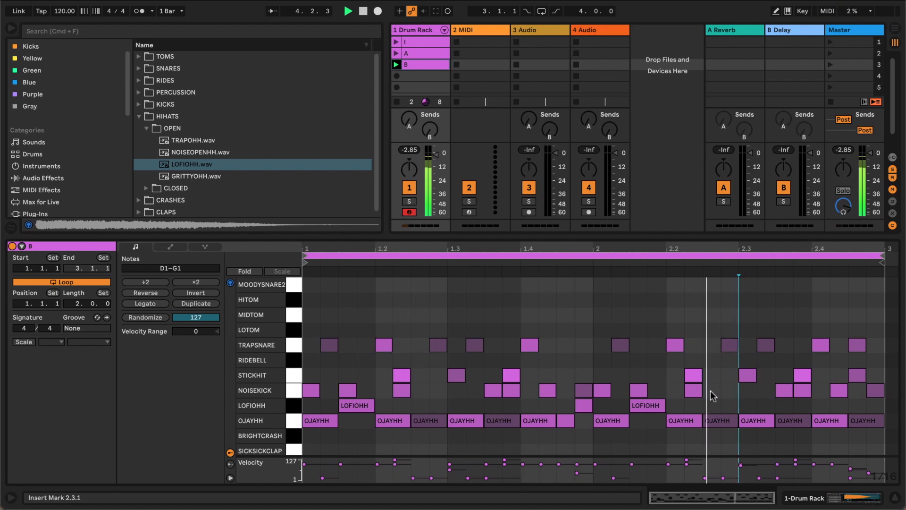
pyautogui.press('space')
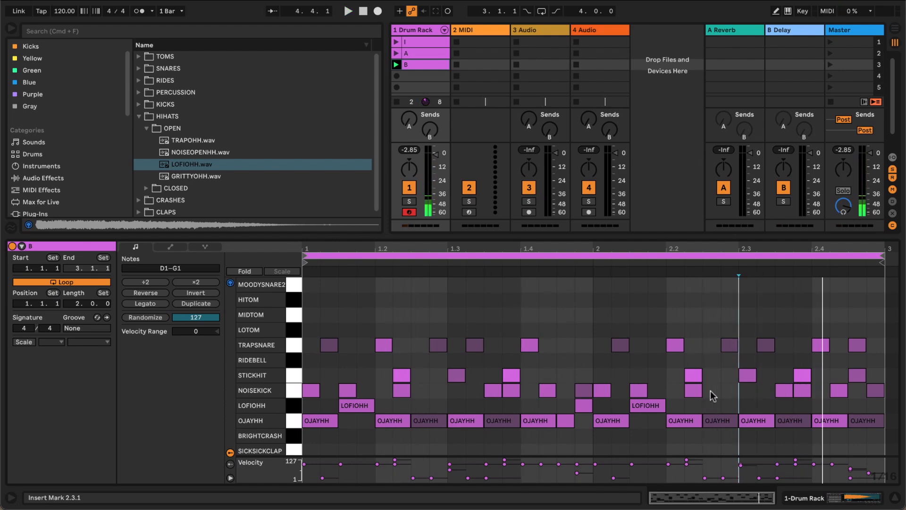
# - Audition the LOFIOHH, STICKHIT and RIDEBELL sounds individually
pyautogui.click(292, 401)
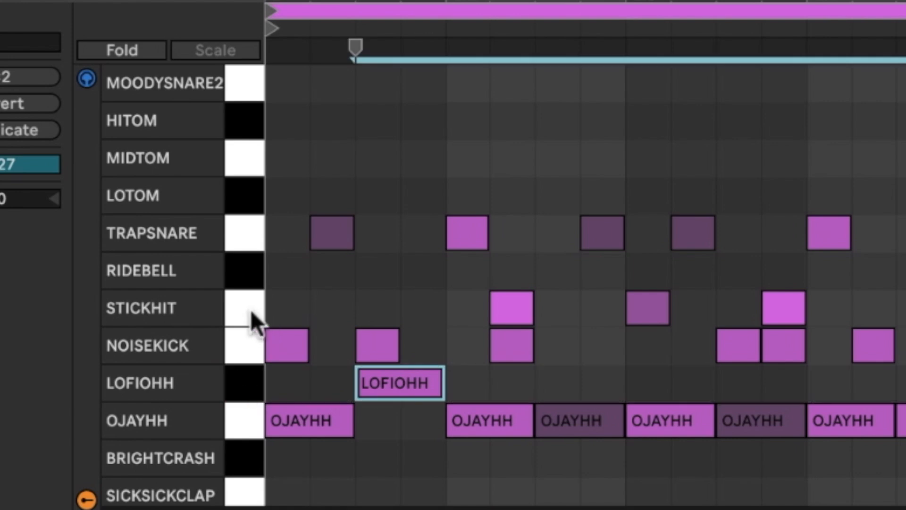
pyautogui.click(250, 310)
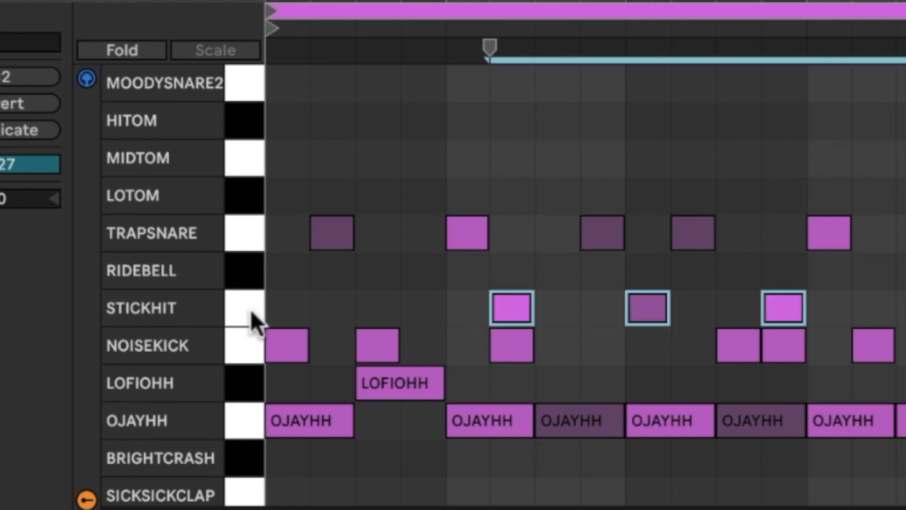
pyautogui.click(239, 277)
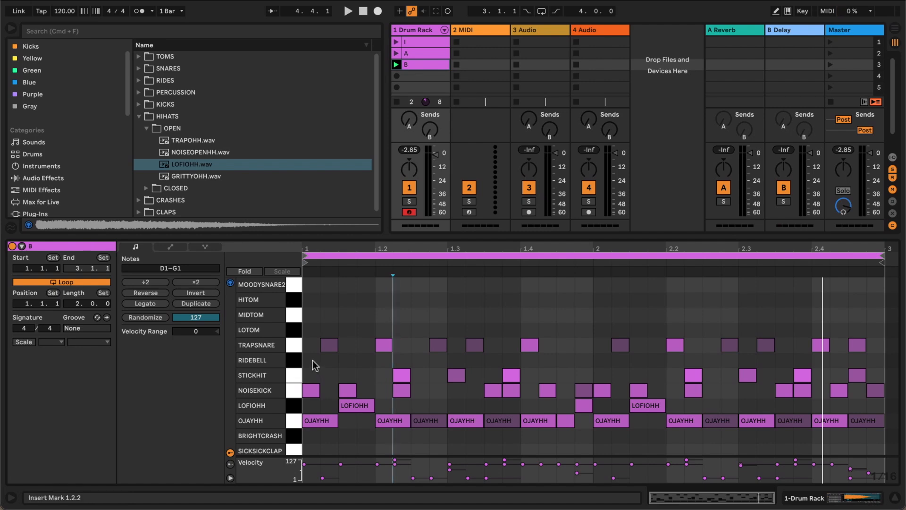
# - Add sixteenth-length RIDEBELL notes on all four beats of bar 1, duplicate them into bar 2 and start playback
pyautogui.doubleClick(313, 360)
pyautogui.doubleClick(382, 361)
pyautogui.doubleClick(457, 360)
pyautogui.doubleClick(527, 361)
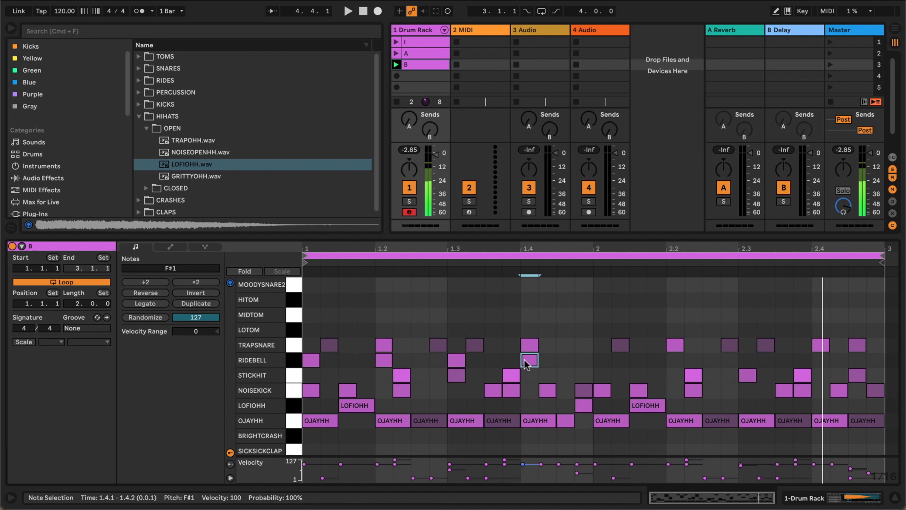
pyautogui.moveTo(595, 361); pyautogui.dragTo(296, 362)
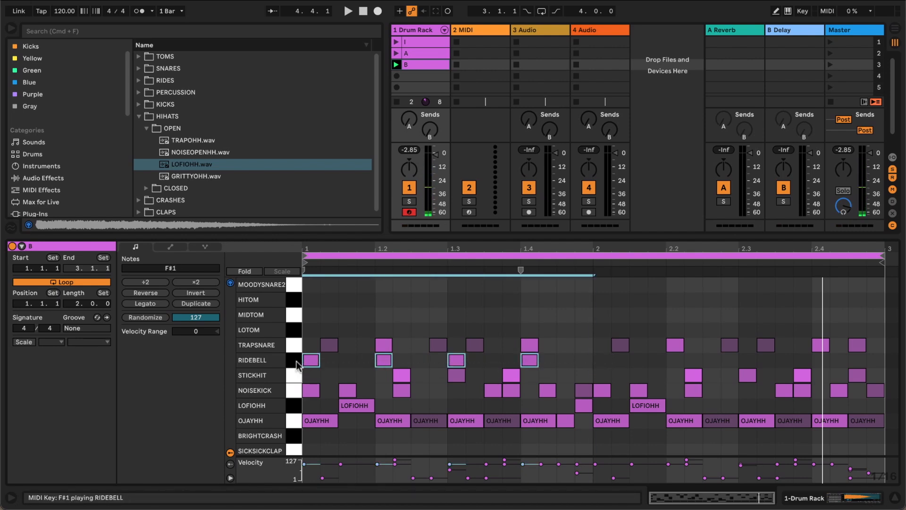
pyautogui.press('super+d')
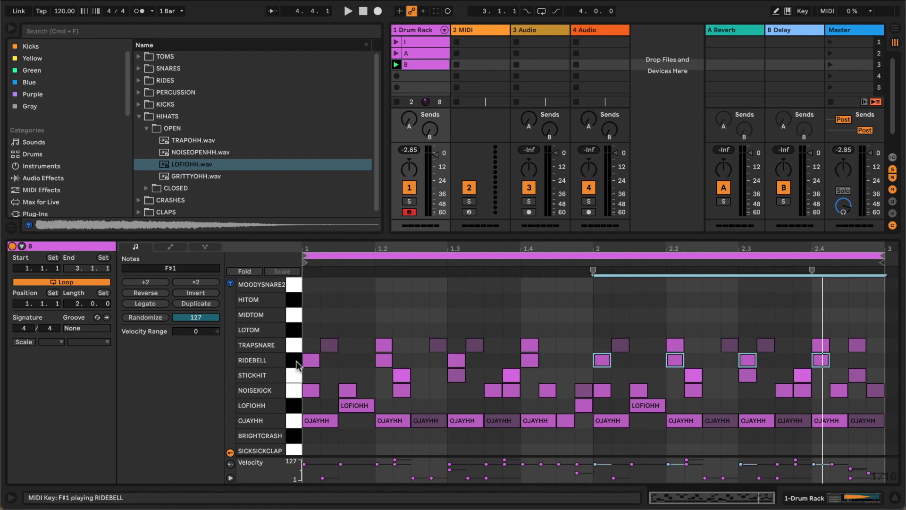
pyautogui.press('space')
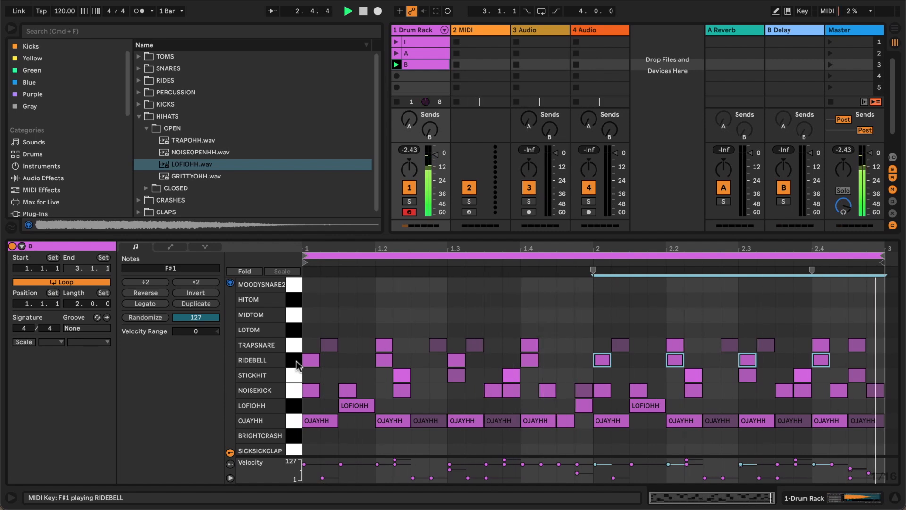
# - Hot-swap the RIDEBELL pad's sample in the Drum Rack for NOISERIDE.wav and return to clip B's notes
pyautogui.click(806, 498)
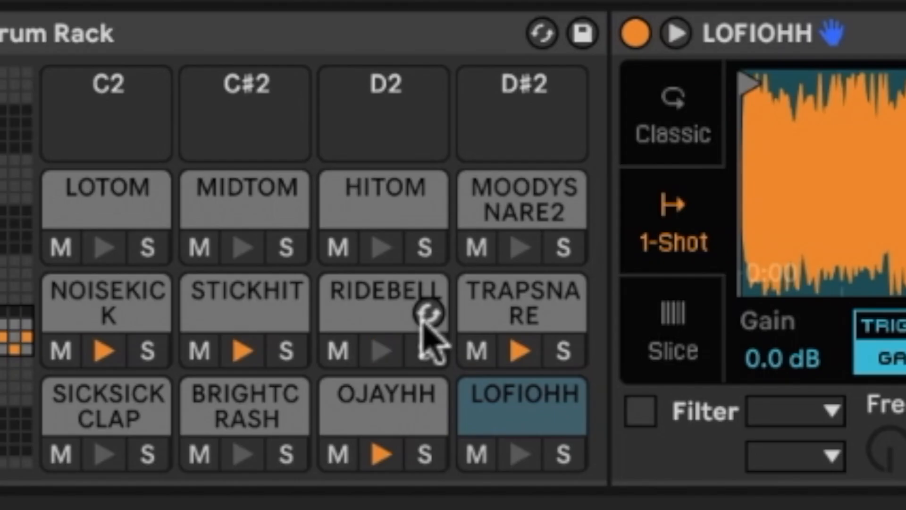
pyautogui.click(137, 446)
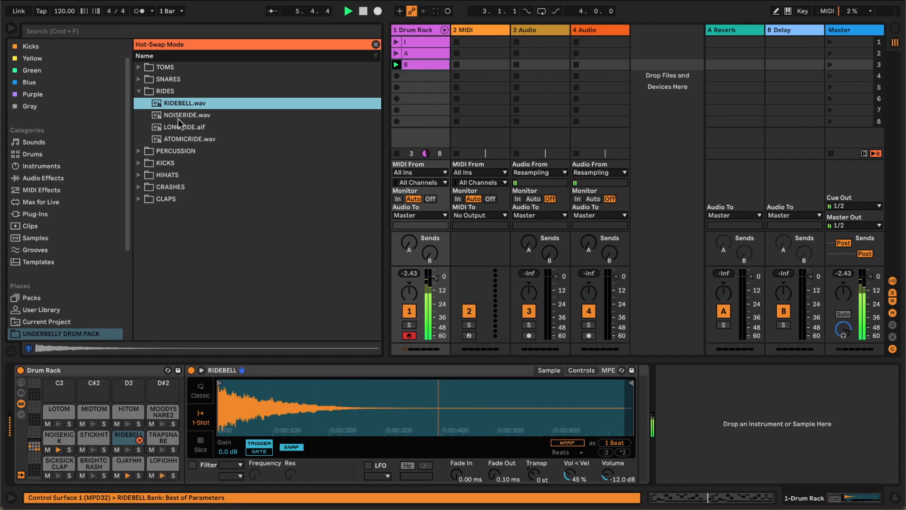
pyautogui.doubleClick(174, 115)
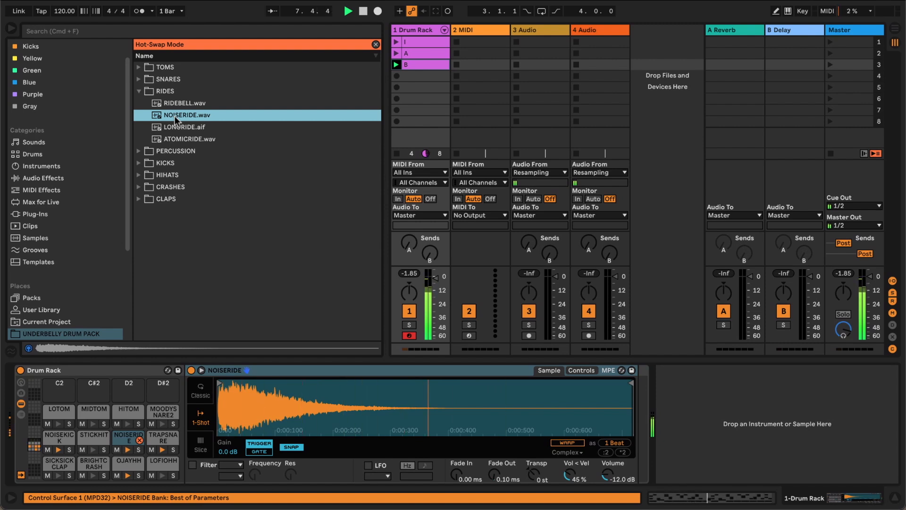
pyautogui.click(262, 452)
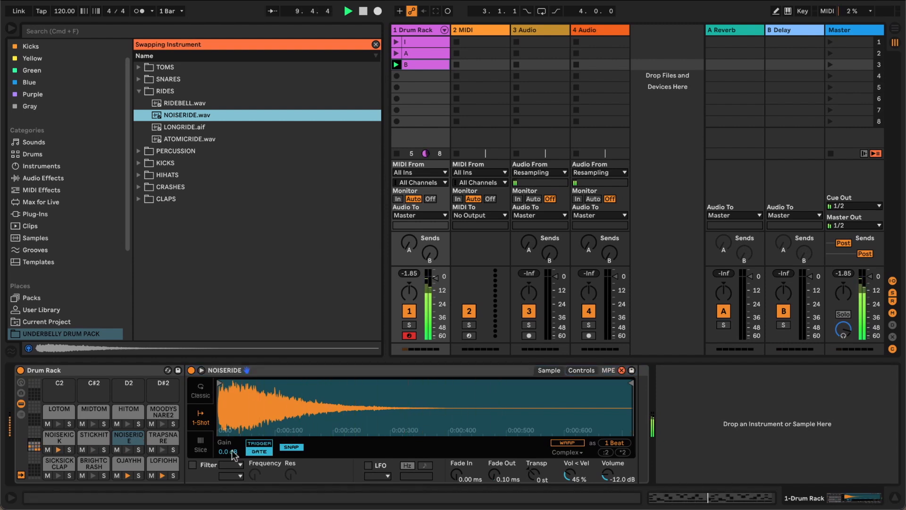
pyautogui.click(376, 44)
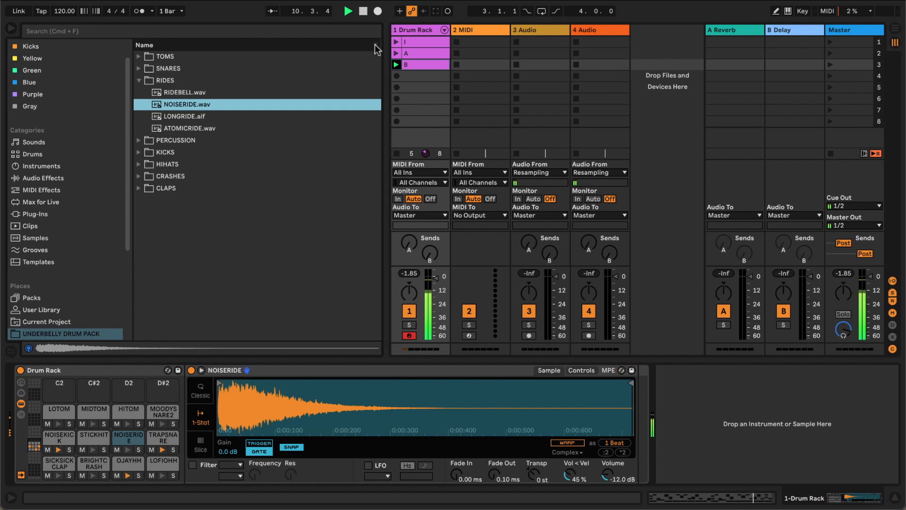
pyautogui.click(424, 64)
pyautogui.click(451, 301)
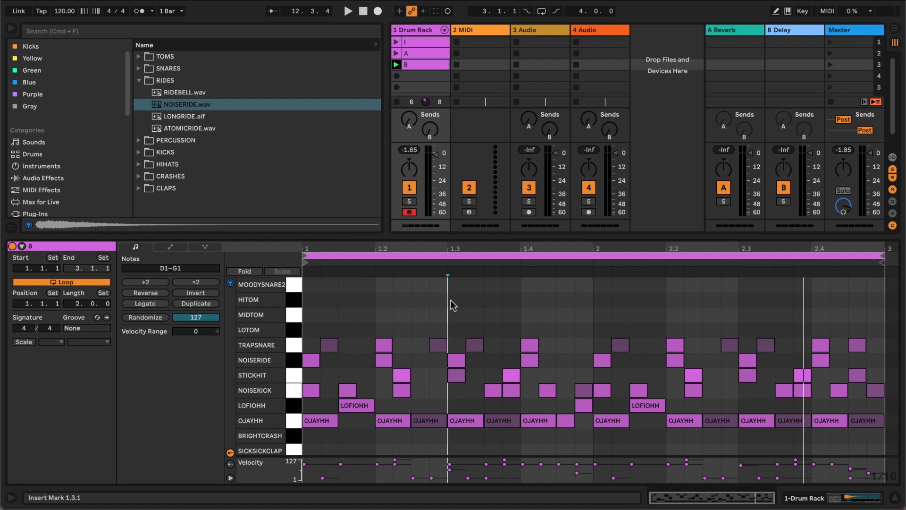
# - Compare playback with the on-beat OJAYHH notes of both bars deactivated and reactivated, and delete those on-beat notes
pyautogui.click(319, 427)
pyautogui.click(312, 364)
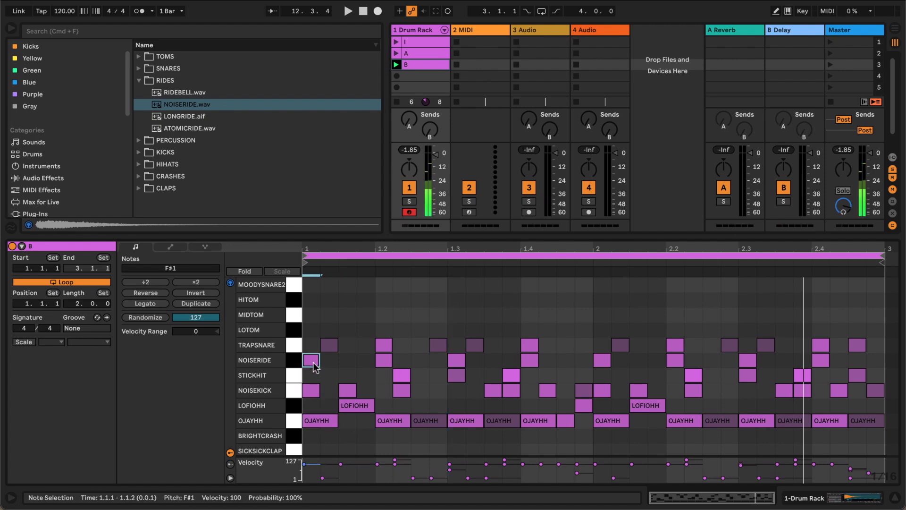
pyautogui.click(319, 428)
pyautogui.keyDown('shift'); pyautogui.click(392, 424); pyautogui.keyUp('shift')
pyautogui.keyDown('shift'); pyautogui.click(467, 426); pyautogui.keyUp('shift')
pyautogui.keyDown('shift'); pyautogui.click(538, 423); pyautogui.keyUp('shift')
pyautogui.keyDown('shift'); pyautogui.click(610, 423); pyautogui.keyUp('shift')
pyautogui.keyDown('shift'); pyautogui.click(682, 425); pyautogui.keyUp('shift')
pyautogui.keyDown('shift'); pyautogui.click(742, 427); pyautogui.keyUp('shift')
pyautogui.keyDown('shift'); pyautogui.click(835, 423); pyautogui.keyUp('shift')
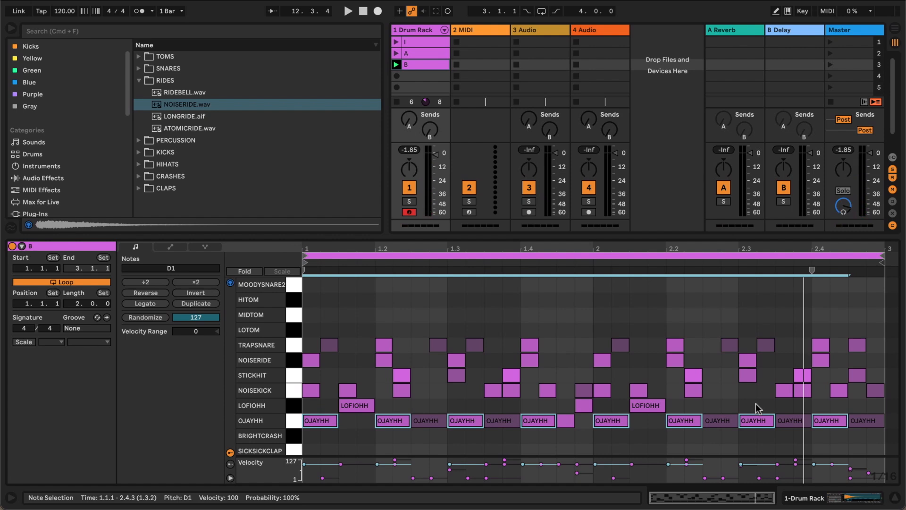
pyautogui.press('0')
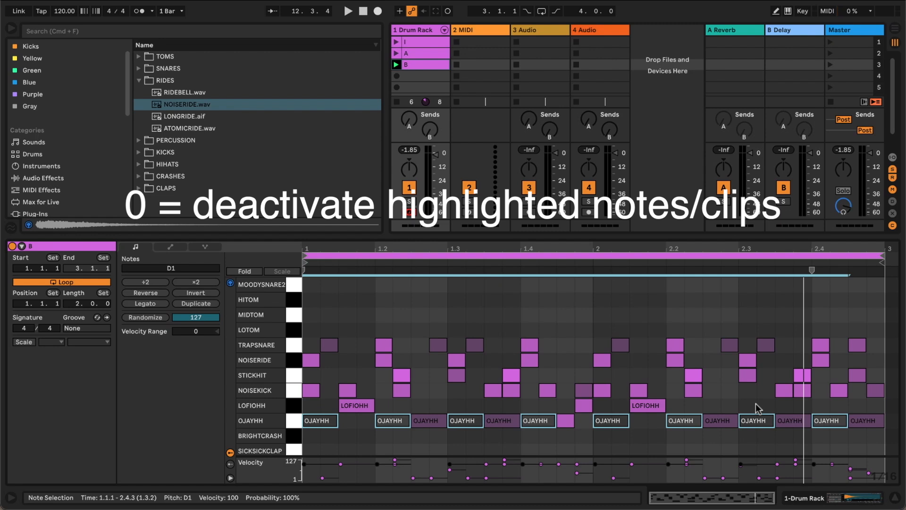
pyautogui.press('space')
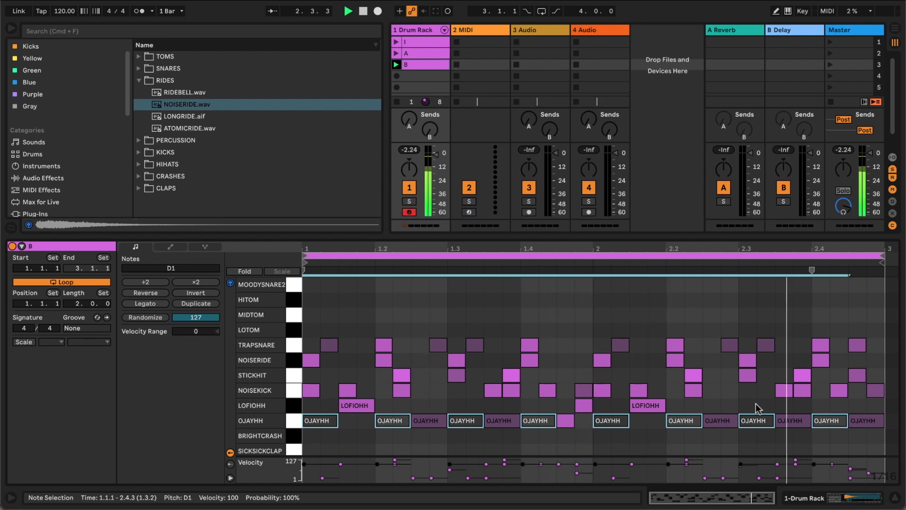
pyautogui.press('0')
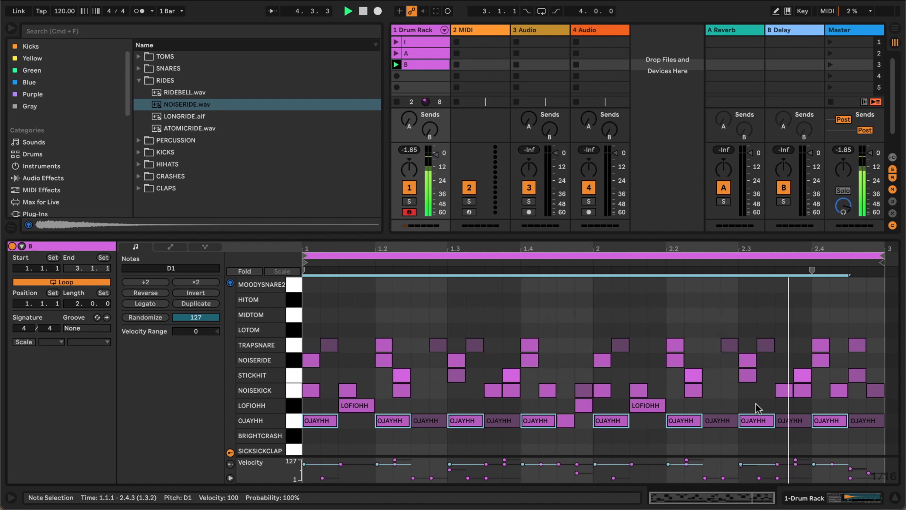
pyautogui.press('Delete')
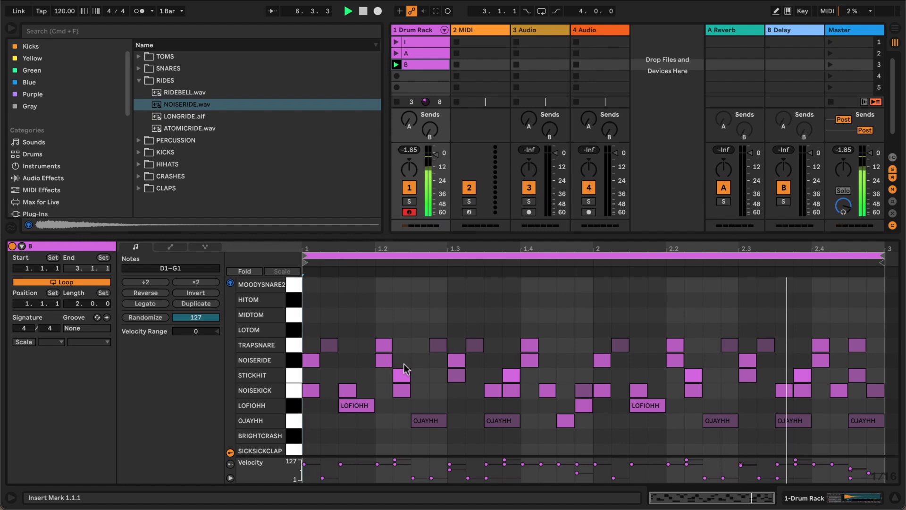
# - Lengthen the NOISERIDE notes at 1.2.1 and 2.2.1 to three sixteenths and set those at 1.1.1, 1.3.1, 2.1.1 and 2.3.1 to velocity 76
pyautogui.moveTo(390, 362); pyautogui.dragTo(428, 364)
pyautogui.moveTo(680, 364); pyautogui.dragTo(722, 365)
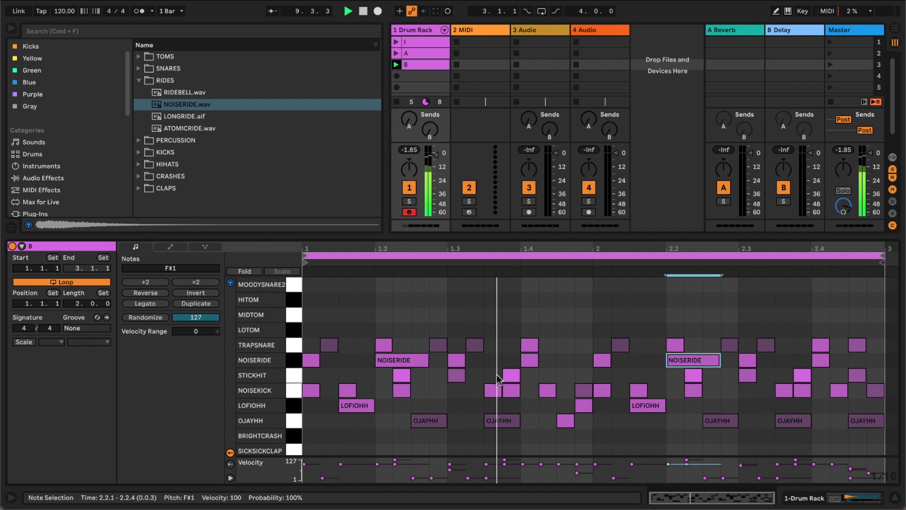
pyautogui.click(311, 360)
pyautogui.keyDown('shift'); pyautogui.click(459, 360); pyautogui.keyUp('shift')
pyautogui.keyDown('shift'); pyautogui.click(598, 360); pyautogui.keyUp('shift')
pyautogui.keyDown('shift'); pyautogui.click(749, 361); pyautogui.keyUp('shift')
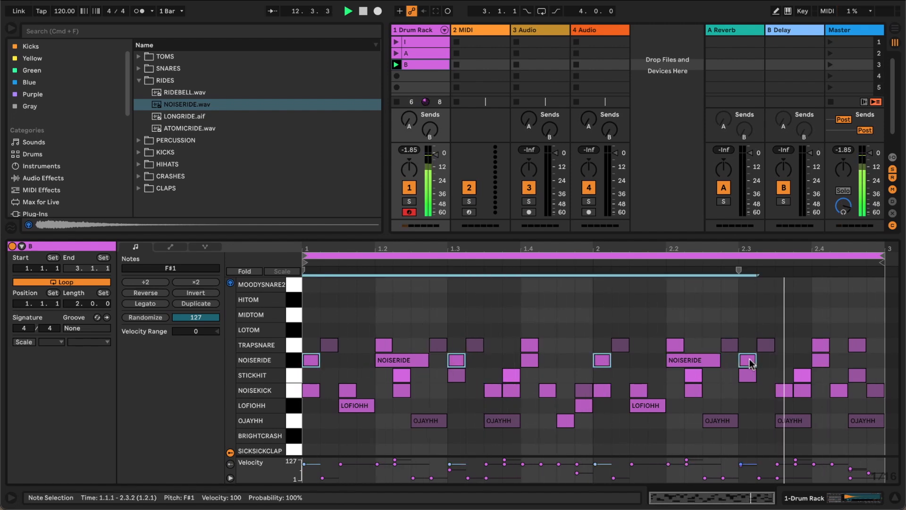
pyautogui.moveTo(749, 465); pyautogui.dragTo(749, 468)
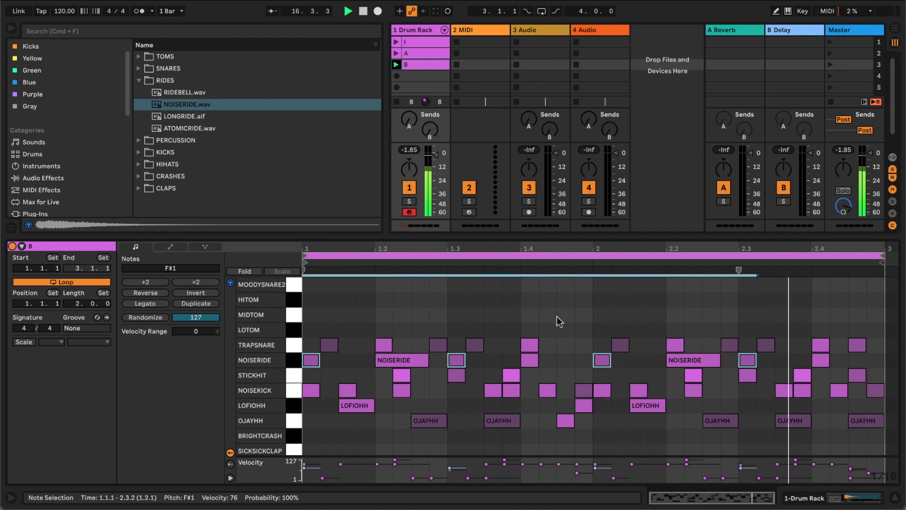
# - Launch clip A and switch back to clip B to compare the two patterns, and clear the time selection
pyautogui.click(396, 54)
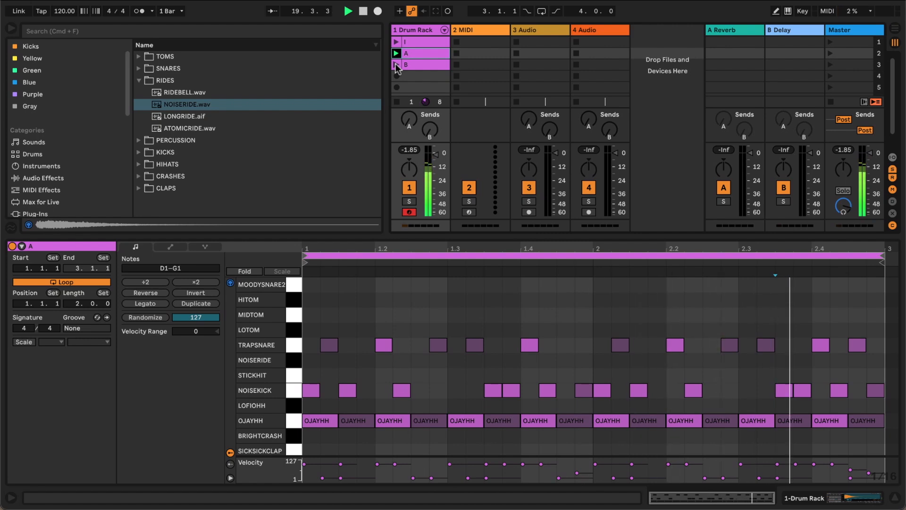
pyautogui.click(396, 65)
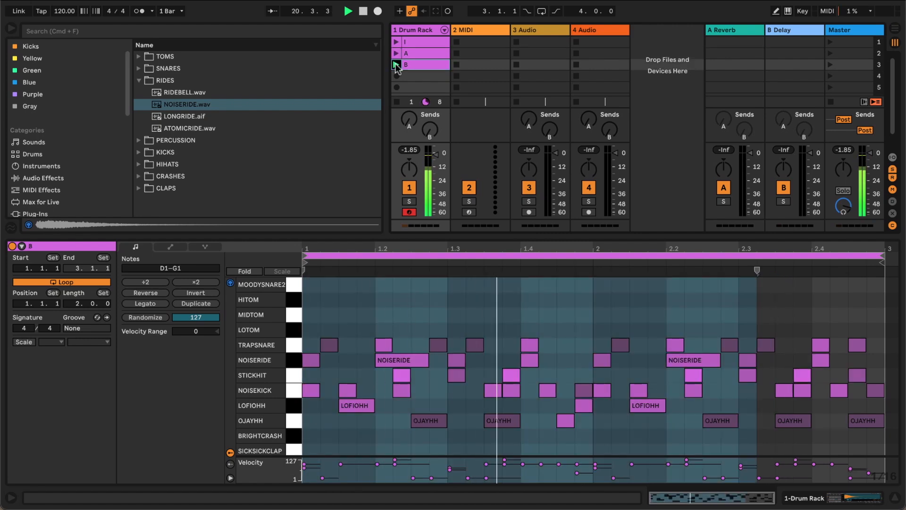
pyautogui.click(555, 323)
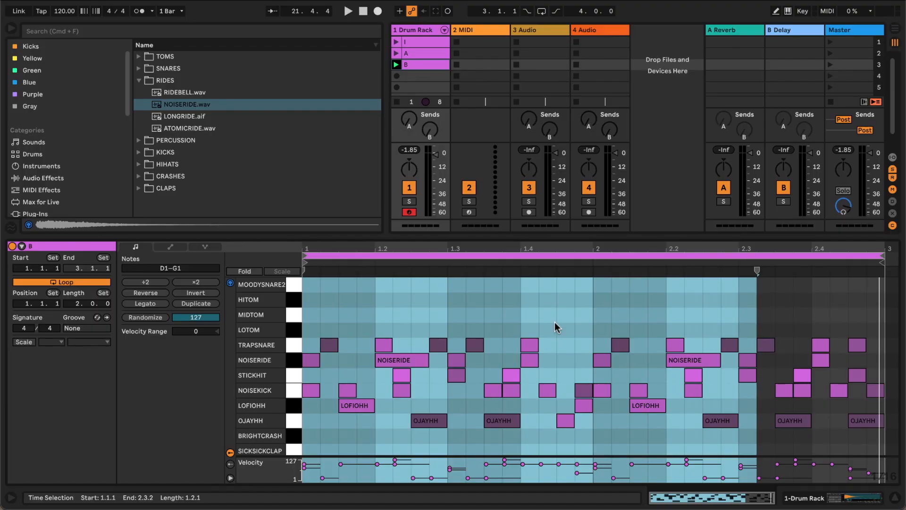
pyautogui.click(554, 322)
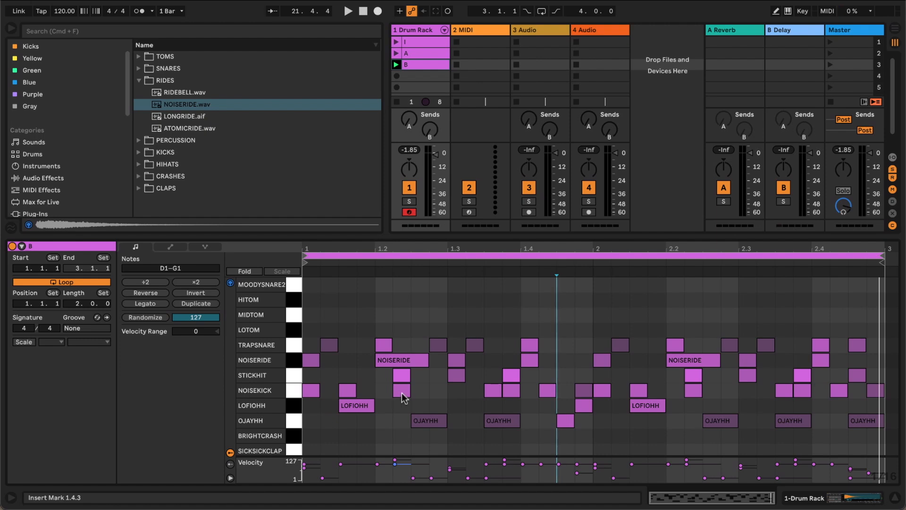
# - Delete the NOISEKICK notes at 1.2.2, 2.2.2 and 2.4.2 while checking the clip in playback
pyautogui.doubleClick(402, 392)
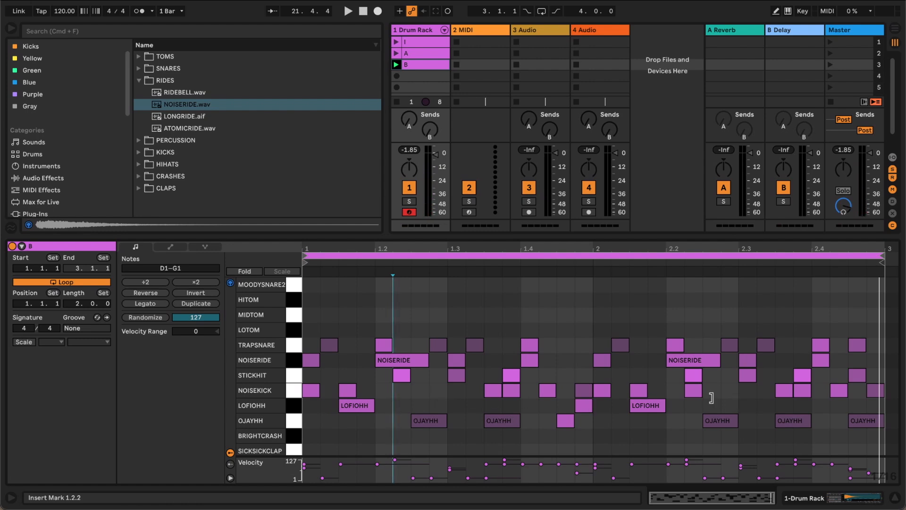
pyautogui.doubleClick(695, 393)
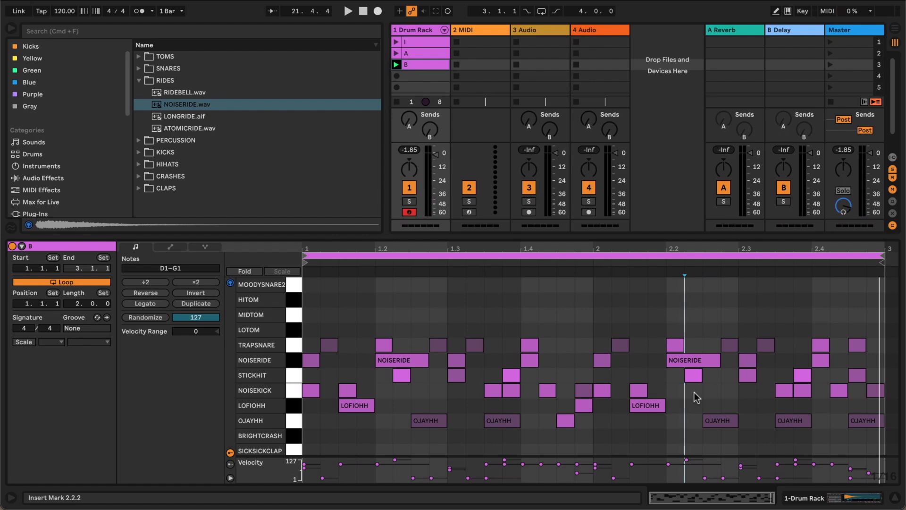
pyautogui.press('space')
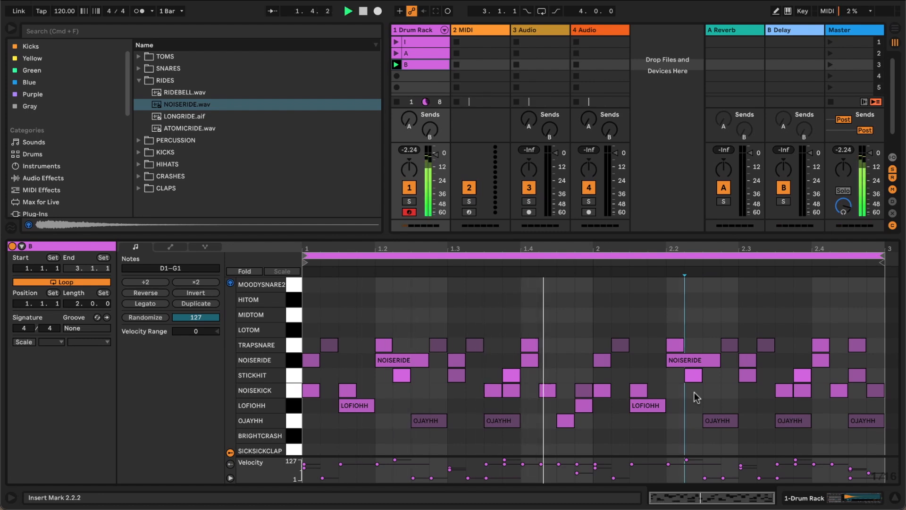
pyautogui.doubleClick(840, 392)
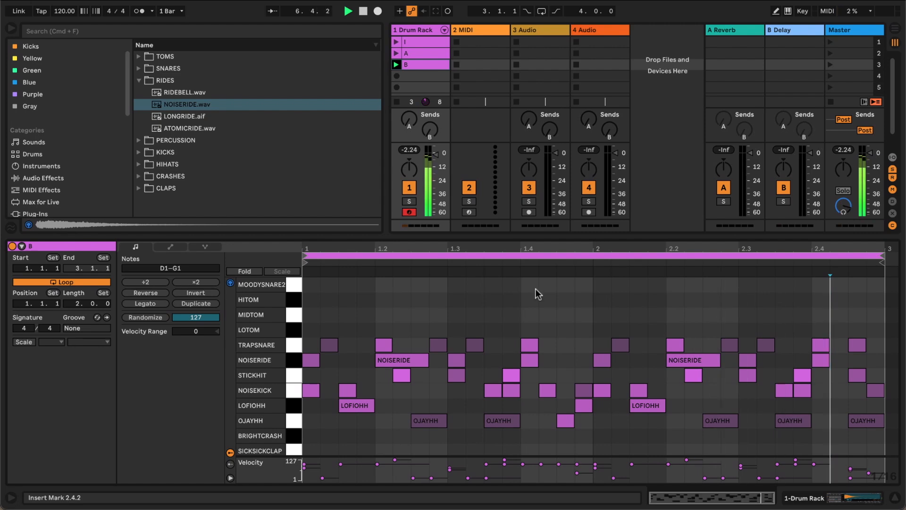
# - Stop playback and audition the STICKHIT, NOISERIDE and LOFIOHH sounds of clip B, then clear the note selection
pyautogui.press('space')
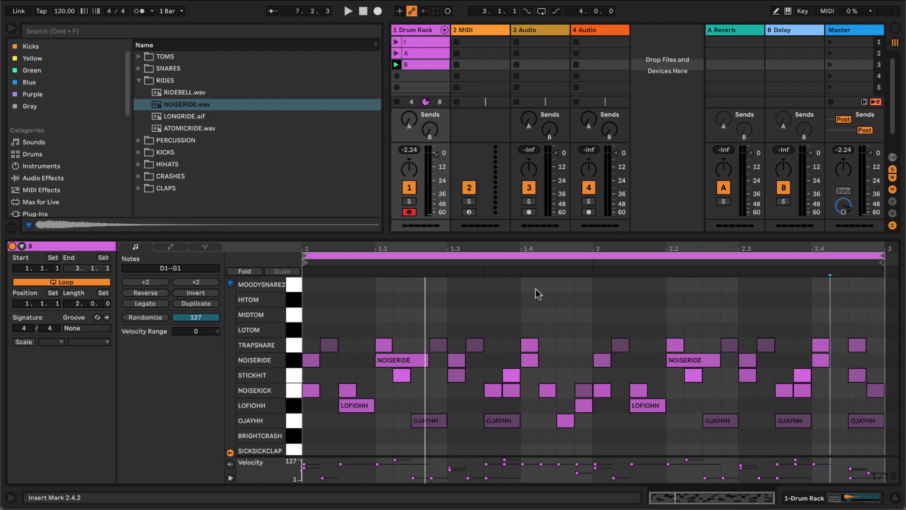
pyautogui.click(293, 376)
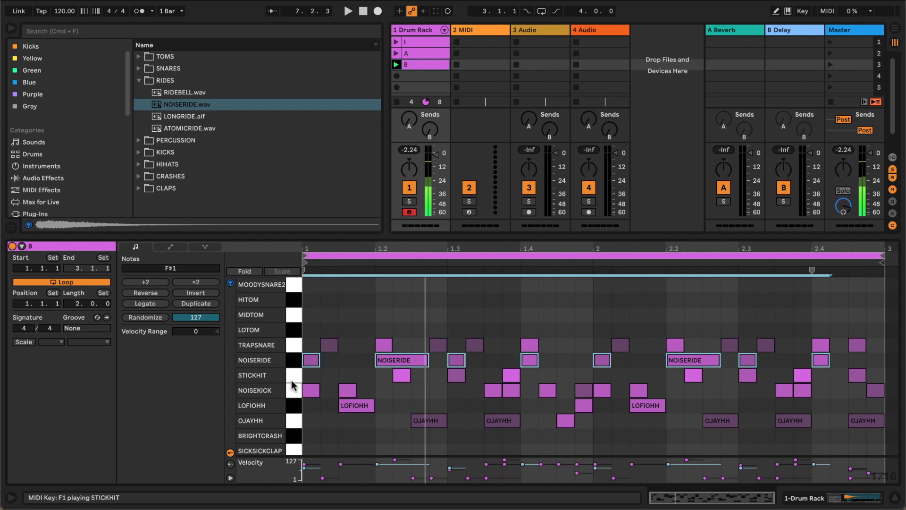
pyautogui.click(291, 405)
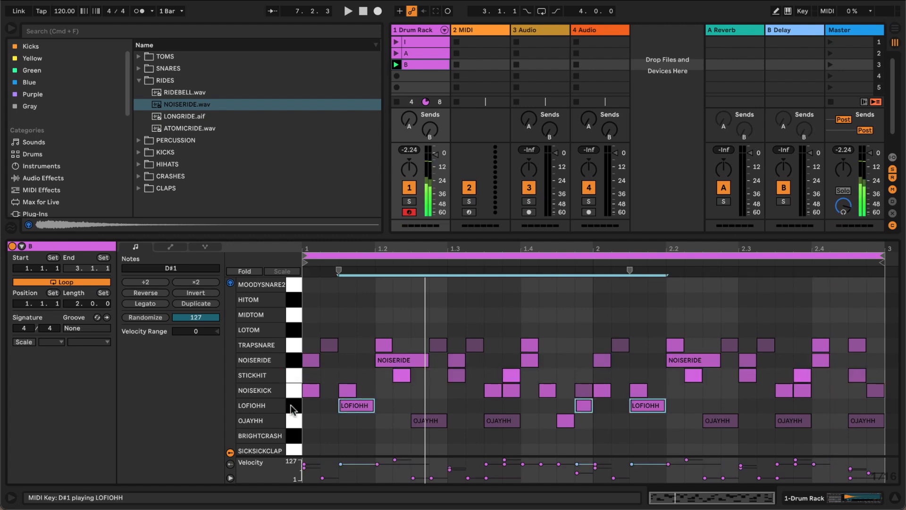
pyautogui.click(369, 324)
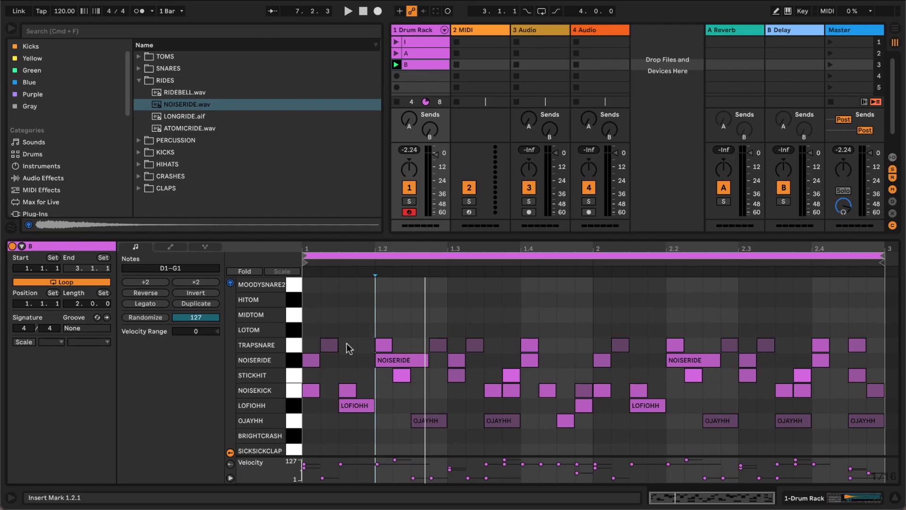
# - Move the NOISERIDE note at 1.1.1 down to BRIGHTCRASH and check the clip in playback
pyautogui.click(309, 365)
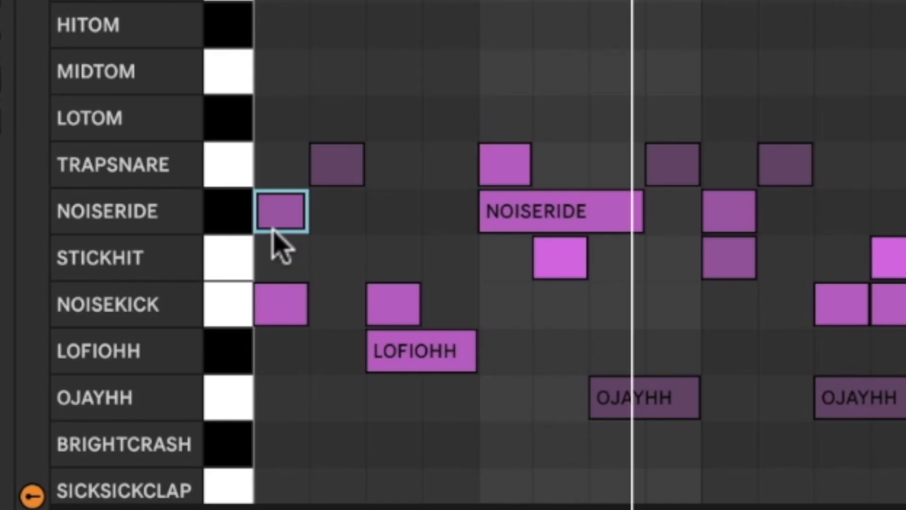
pyautogui.press('Down')
pyautogui.press('Down')
pyautogui.press('Down')
pyautogui.press('Down')
pyautogui.press('Down')
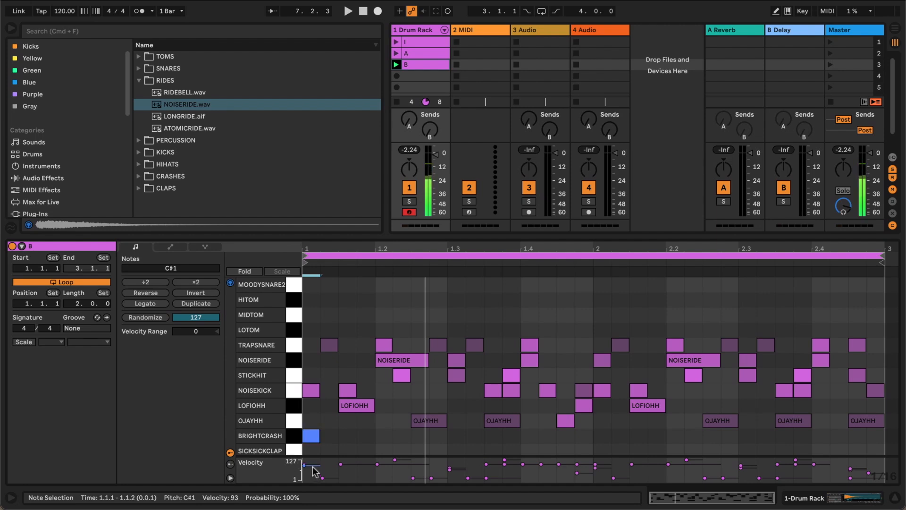
pyautogui.press('space')
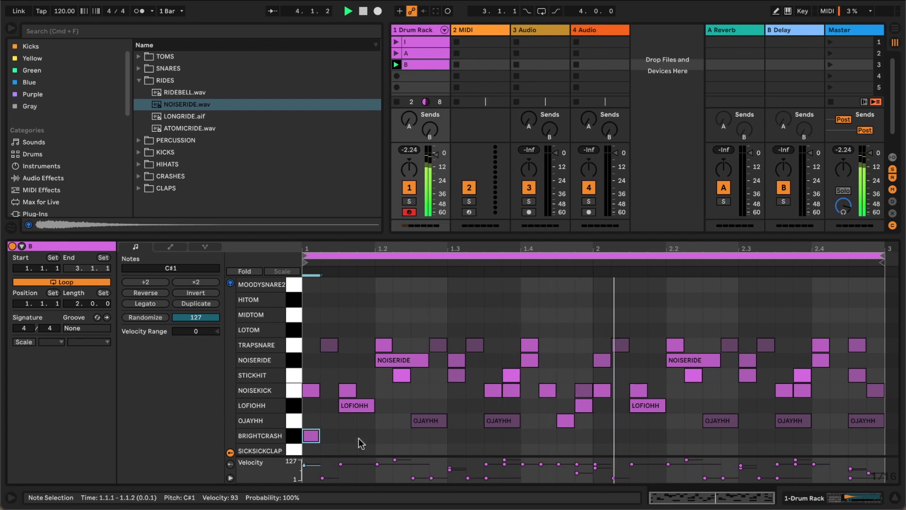
pyautogui.press('space')
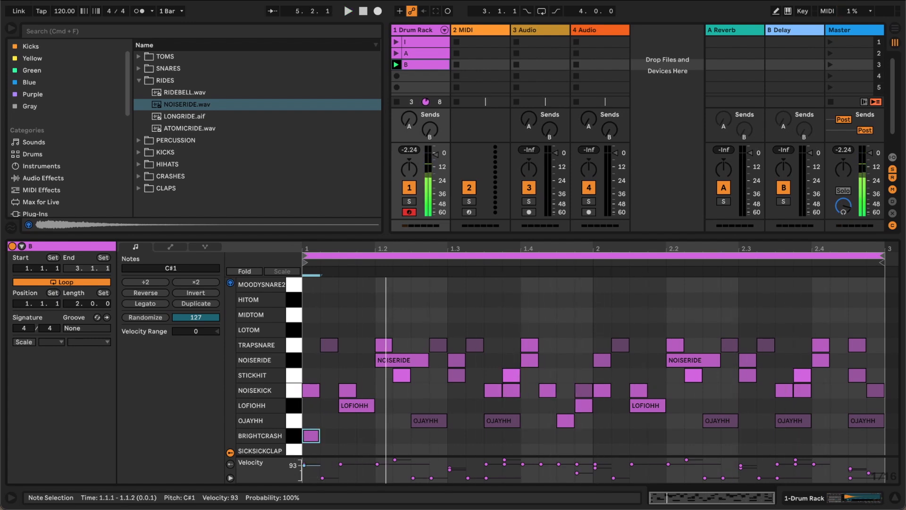
# - Duplicate the whole two-bar pattern of clip B to make a four-bar loop, and clear the selection
pyautogui.click(352, 435)
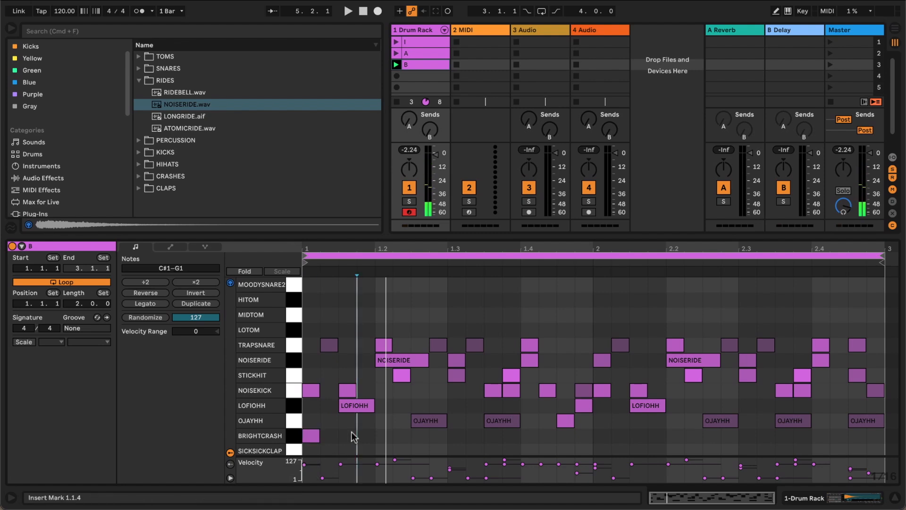
pyautogui.click(196, 304)
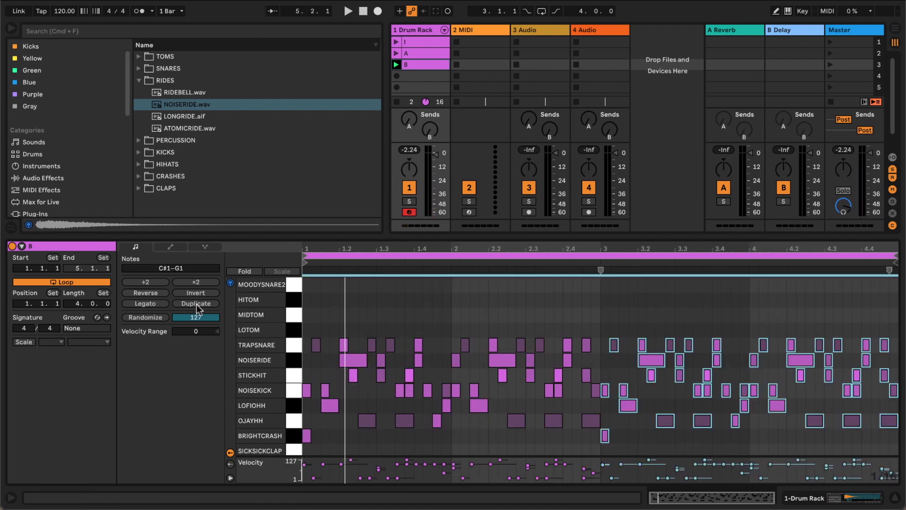
pyautogui.click(601, 310)
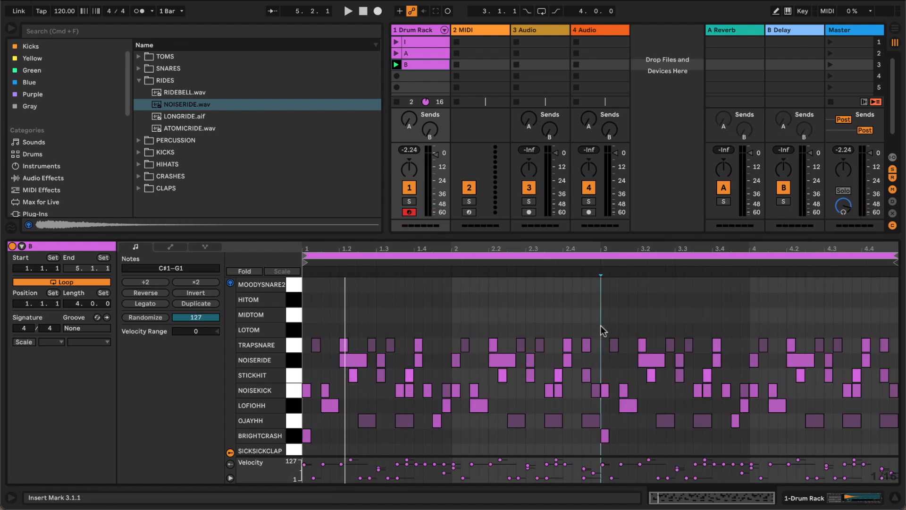
# - Move the duplicated BRIGHTCRASH note at 3.1.1 back up to NOISERIDE and listen to the four-bar loop
pyautogui.click(606, 438)
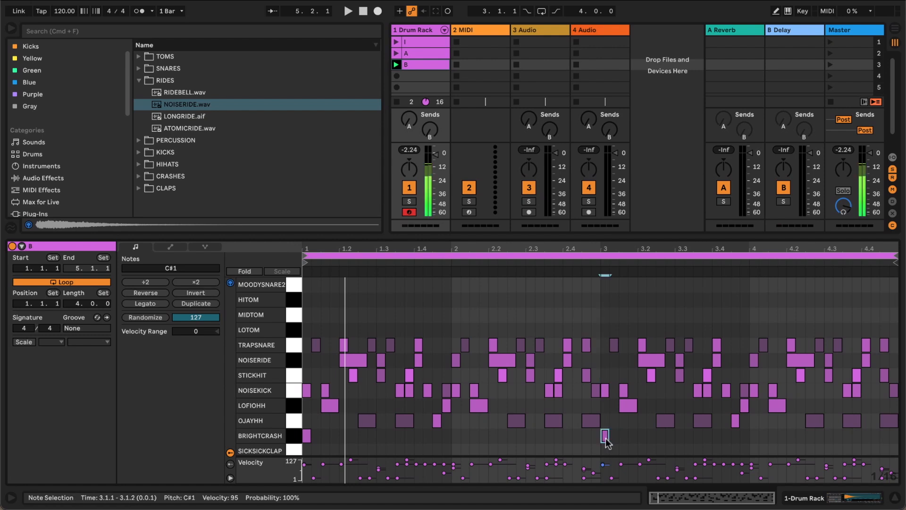
pyautogui.press('Up')
pyautogui.press('Up')
pyautogui.press('Up')
pyautogui.press('Up')
pyautogui.press('Up')
pyautogui.press('space')
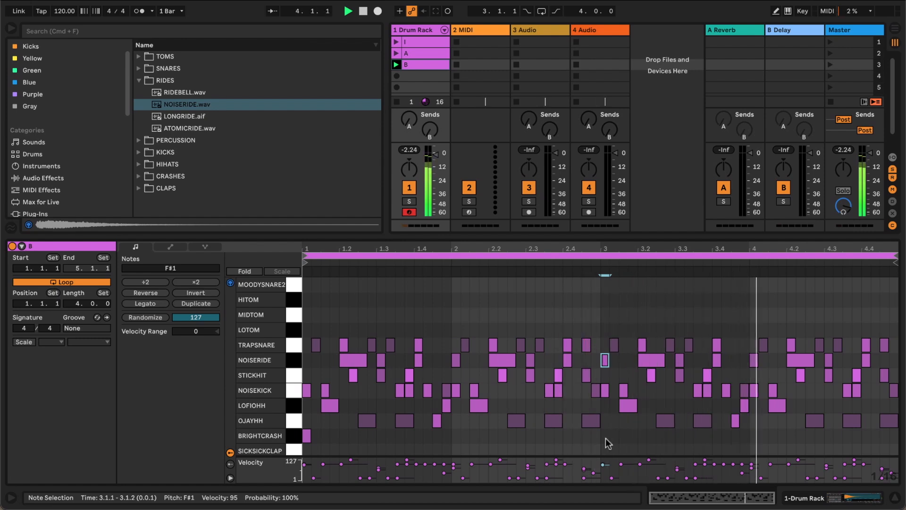
pyautogui.press('space')
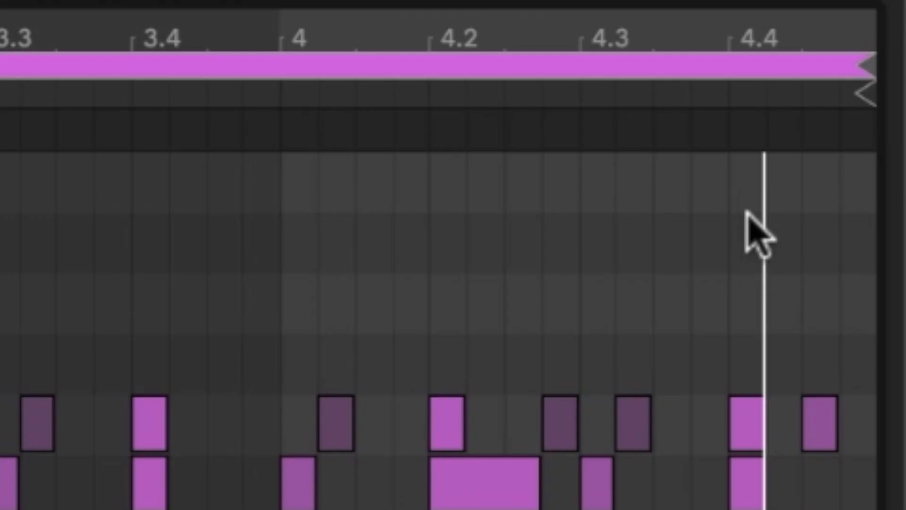
# - Add a tom fill with HITOM at 4.4.1, MIDTOM at 4.4.2 and LOTOM at 4.4.3, and delete the other notes from 4.4.1 onward
pyautogui.doubleClick(744, 238)
pyautogui.click(793, 295)
pyautogui.doubleClick(788, 290)
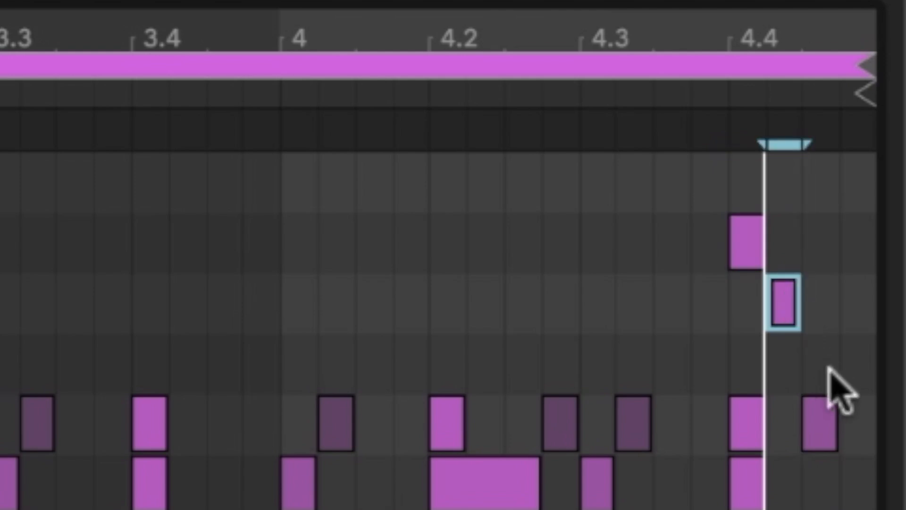
pyautogui.doubleClick(816, 366)
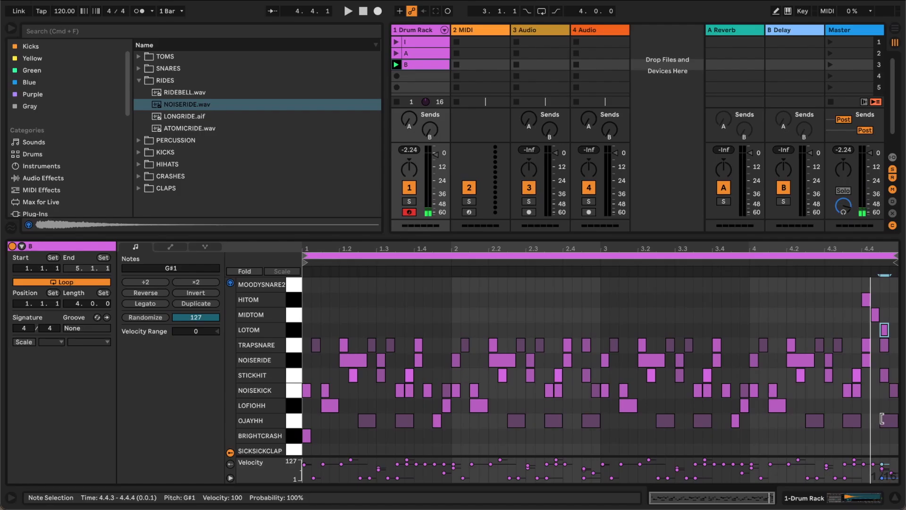
pyautogui.moveTo(893, 441); pyautogui.dragTo(868, 350)
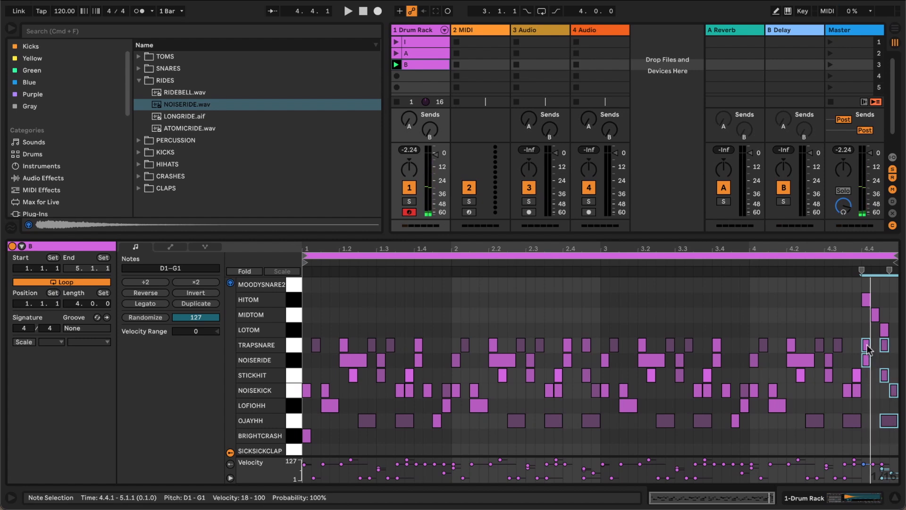
pyautogui.press('Delete')
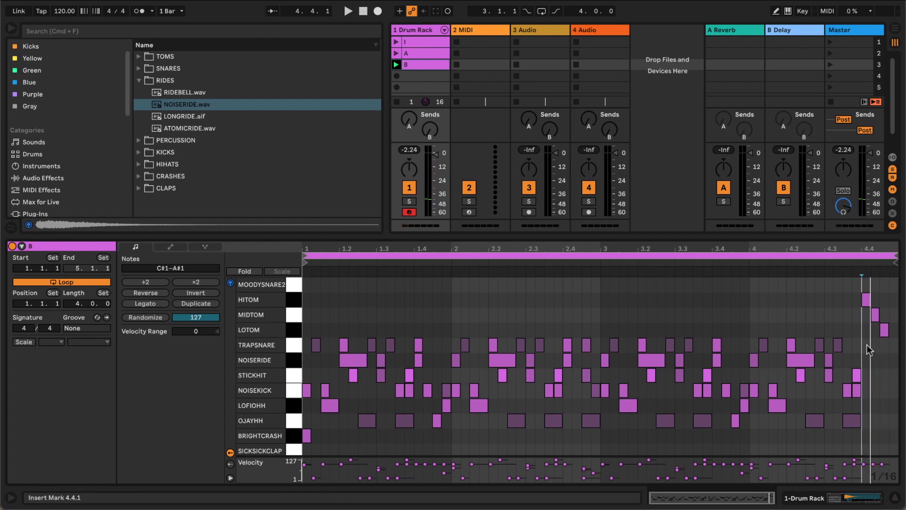
# - During playback, shift the LOTOM note to 4.4.4 and lower the velocity of the MIDTOM note slightly
pyautogui.click(599, 263)
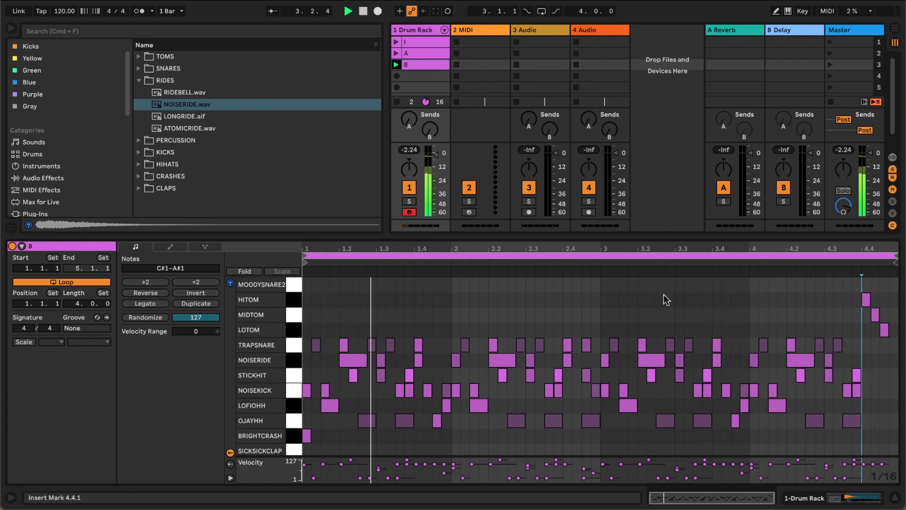
pyautogui.click(884, 330)
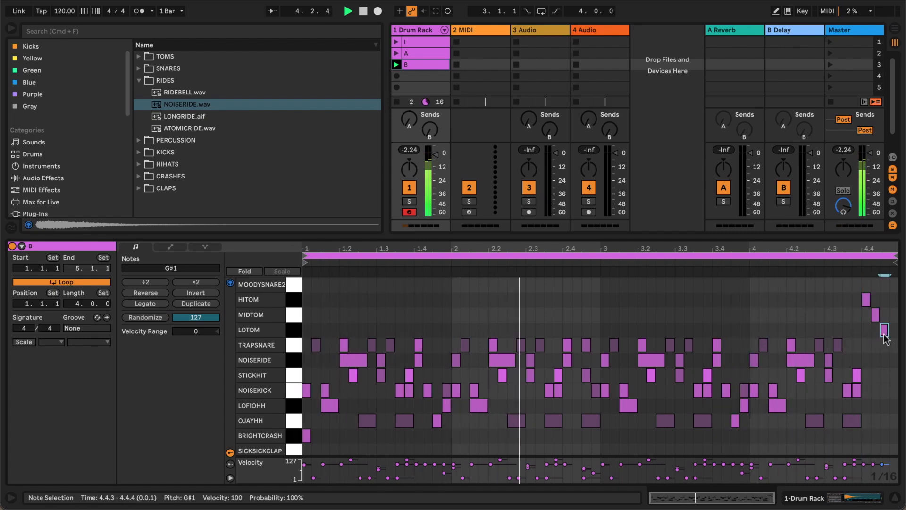
pyautogui.press('Right')
pyautogui.click(875, 317)
pyautogui.moveTo(873, 464); pyautogui.dragTo(873, 469)
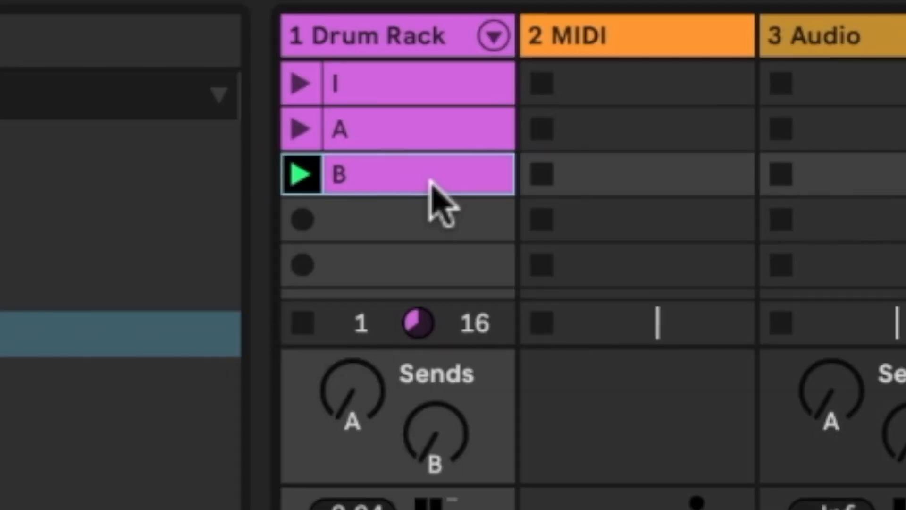
# - Duplicate clip B into the next slot and rename the copy O
pyautogui.press('super+d')
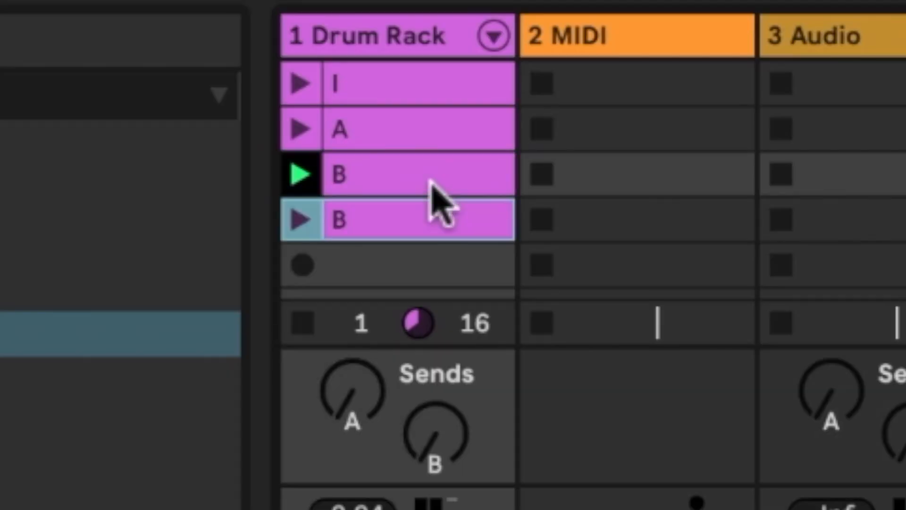
pyautogui.press('super+r')
pyautogui.press('Return')
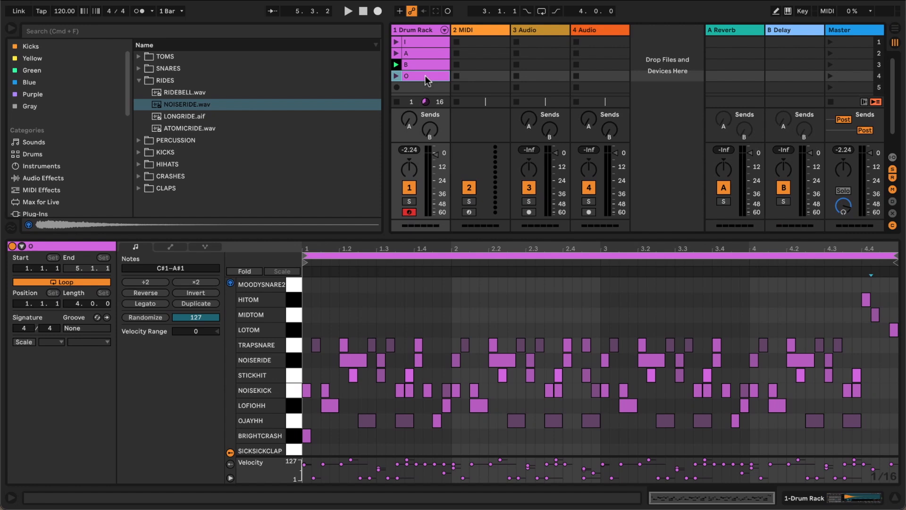
# - Delete all BRIGHTCRASH and OJAYHH notes from clip O
pyautogui.click(298, 437)
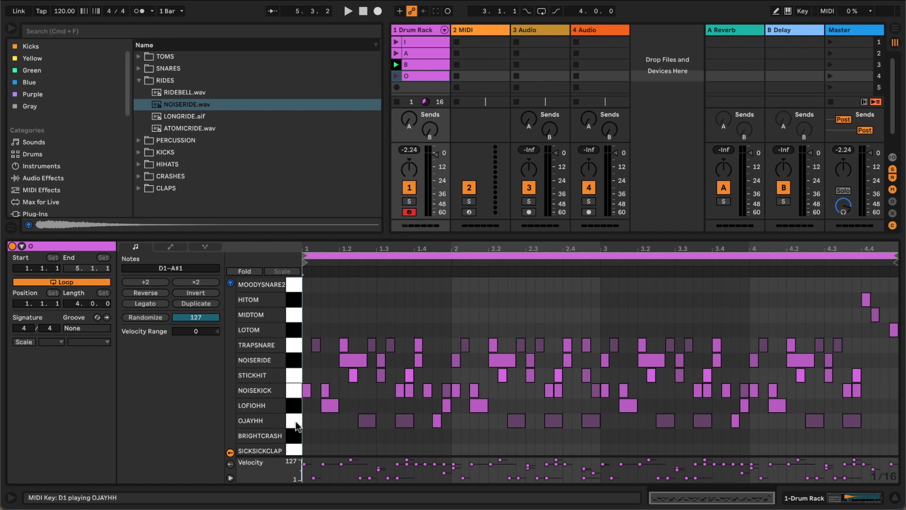
pyautogui.click(297, 424)
pyautogui.click(359, 330)
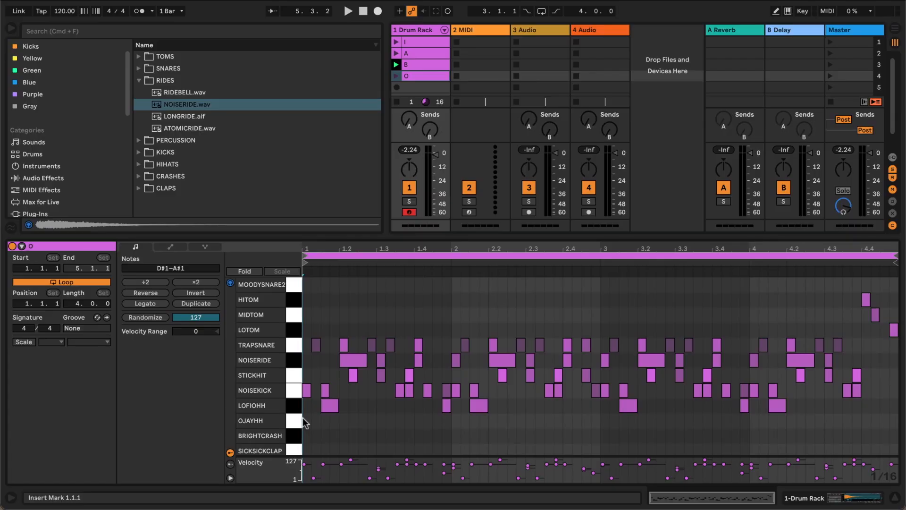
# - Delete all NOISEKICK notes from clip O and add a single kick at 1.1.1
pyautogui.click(295, 395)
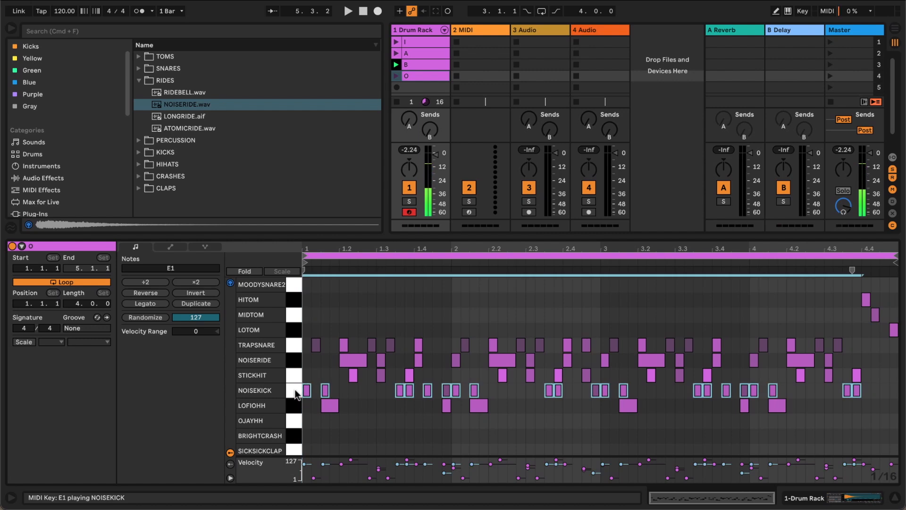
pyautogui.press('Delete')
pyautogui.click(307, 389)
pyautogui.doubleClick(307, 389)
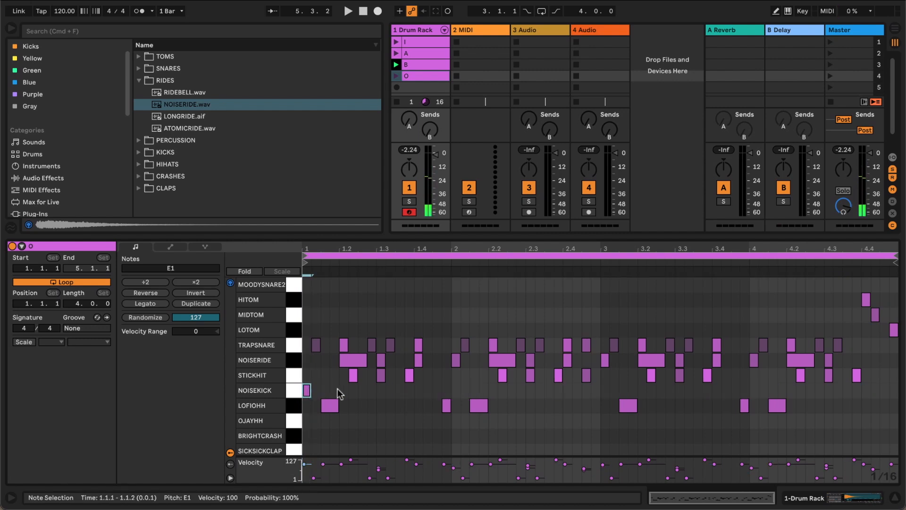
# - Launch clip O, add a NOISEKICK note at 3.1.1 and slightly raise the velocity of the kick at 1.1.1
pyautogui.click(396, 76)
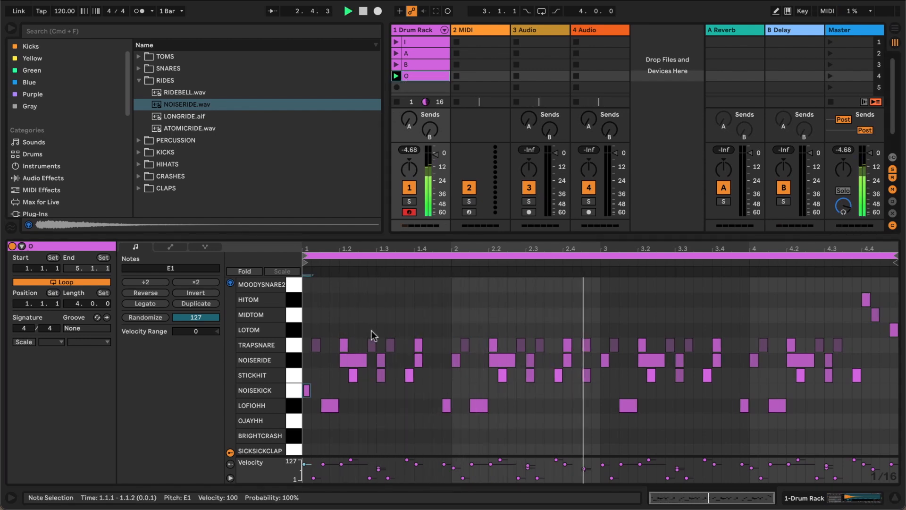
pyautogui.doubleClick(605, 391)
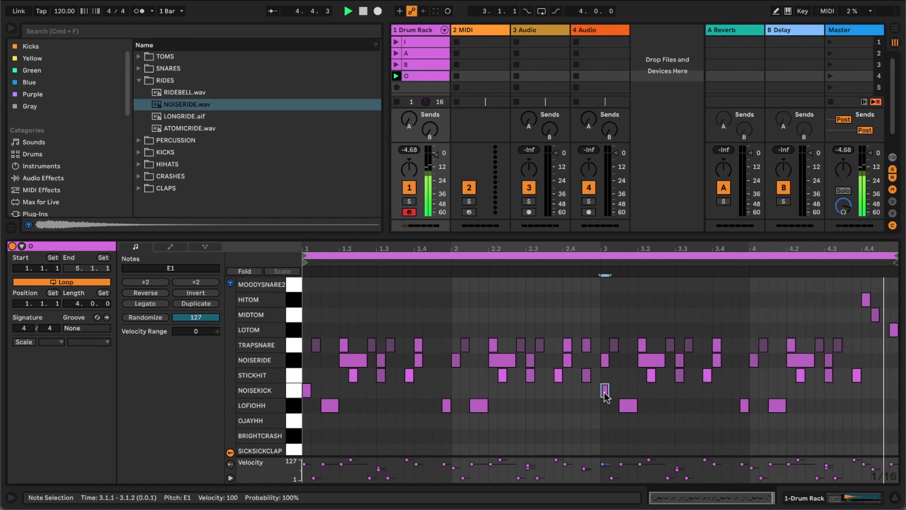
pyautogui.click(308, 391)
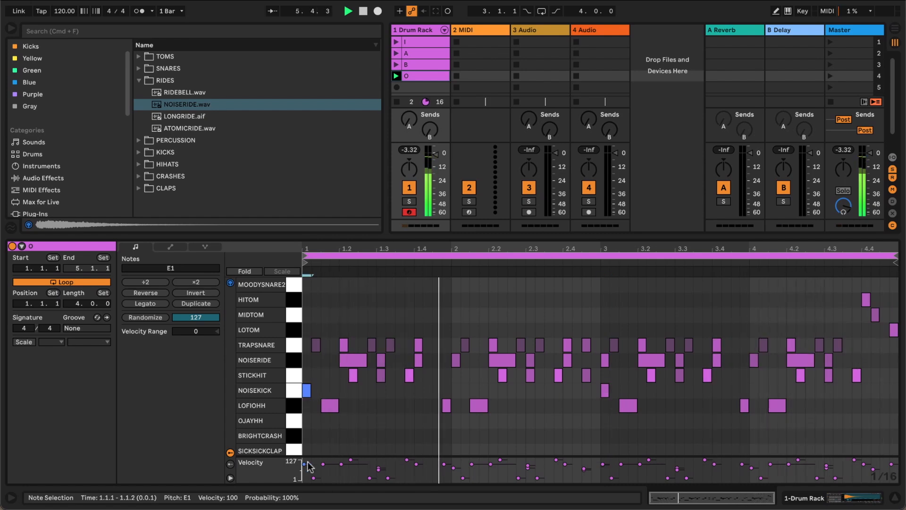
pyautogui.moveTo(306, 464); pyautogui.dragTo(307, 461)
pyautogui.click(336, 432)
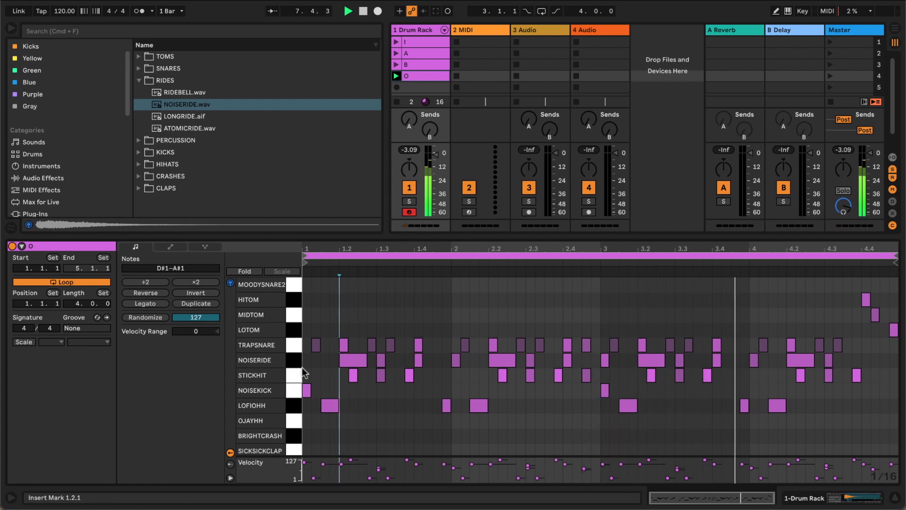
# - Delete the quiet TRAPSNARE ghost notes from 1.1.2 through 3.1.2, keeping the hits on beats two and four
pyautogui.doubleClick(316, 345)
pyautogui.moveTo(358, 324); pyautogui.dragTo(537, 346)
pyautogui.press('Delete')
pyautogui.press('Delete')
pyautogui.press('Delete')
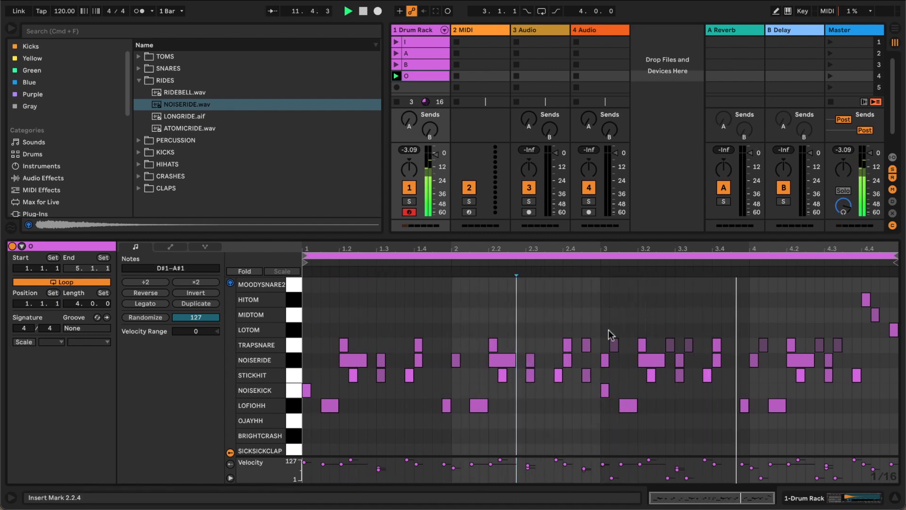
pyautogui.moveTo(588, 327); pyautogui.dragTo(616, 352)
pyautogui.press('Delete')
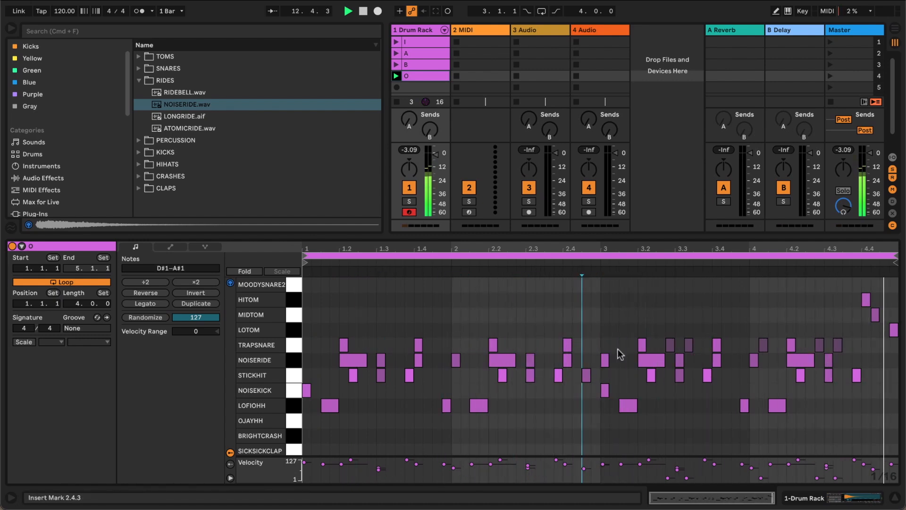
# - Delete the remaining TRAPSNARE ghost notes in bars 3 and 4, and all NOISERIDE notes
pyautogui.moveTo(662, 332); pyautogui.dragTo(695, 351)
pyautogui.press('Delete')
pyautogui.moveTo(753, 333); pyautogui.dragTo(769, 349)
pyautogui.press('Delete')
pyautogui.moveTo(808, 326); pyautogui.dragTo(835, 350)
pyautogui.press('Delete')
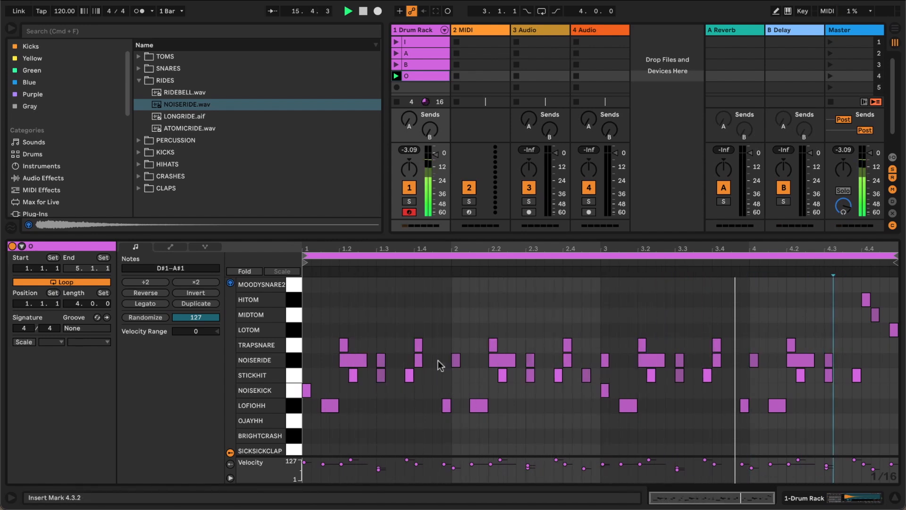
pyautogui.click(294, 360)
pyautogui.press('Delete')
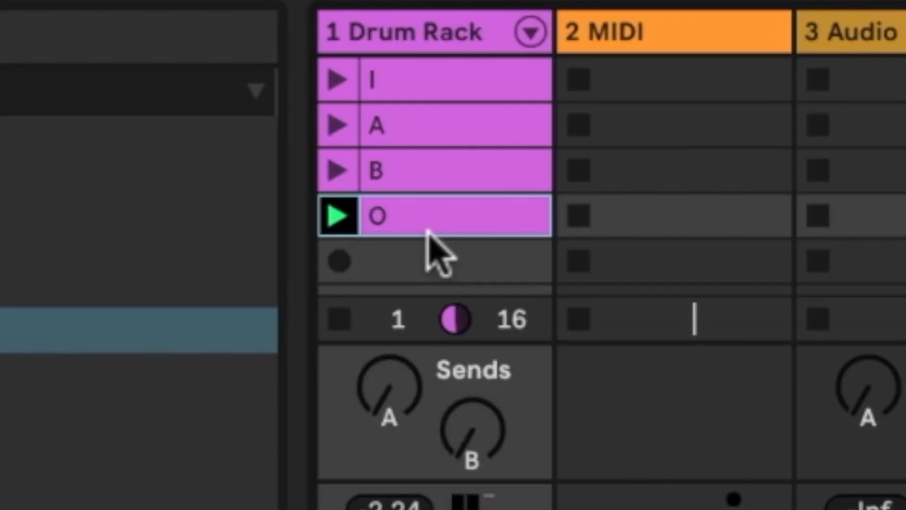
# - Launch clips I, A, B and O in sequence to hear the full drum progression
pyautogui.click(336, 80)
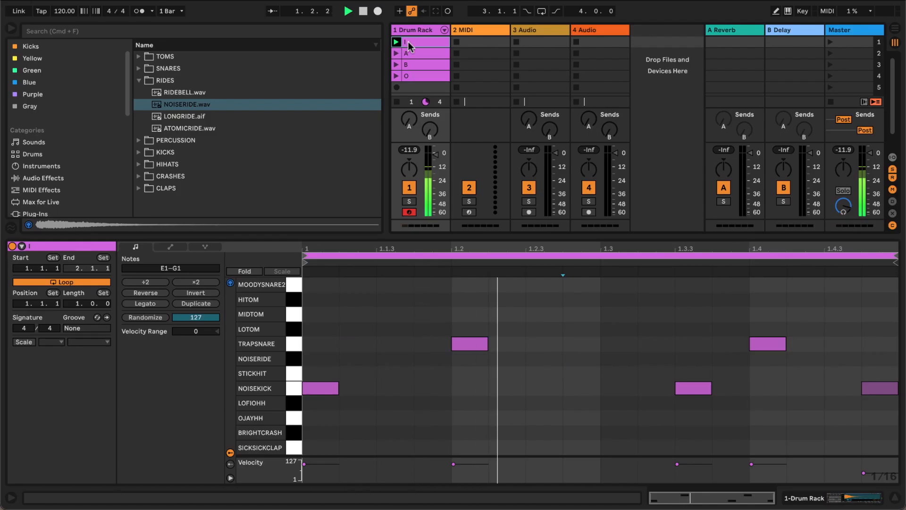
pyautogui.click(396, 54)
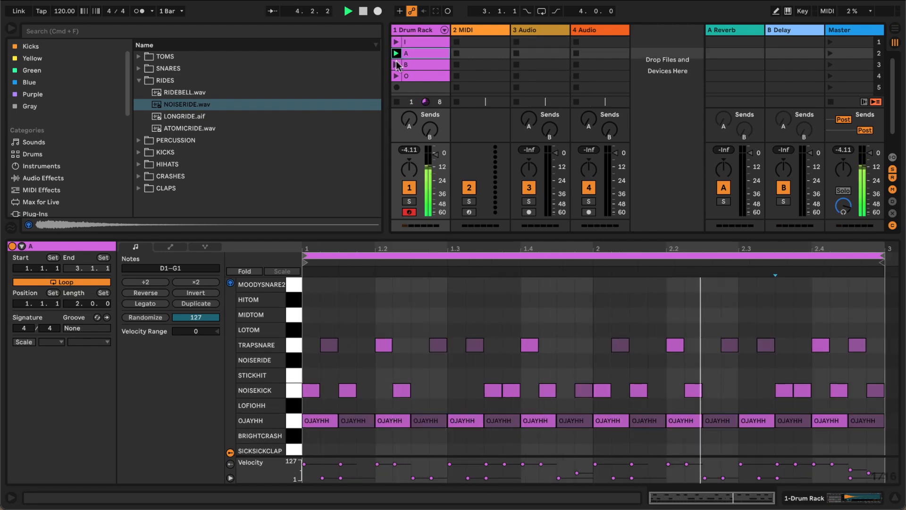
pyautogui.click(396, 65)
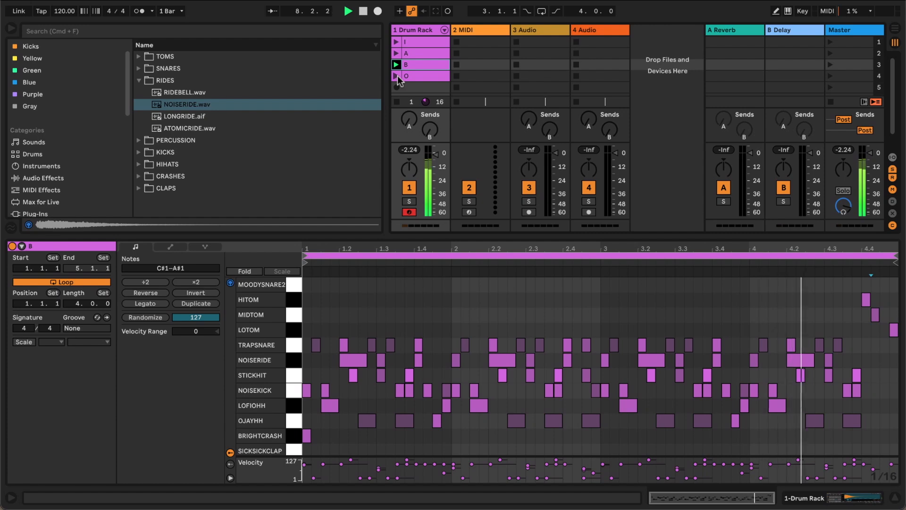
pyautogui.click(396, 75)
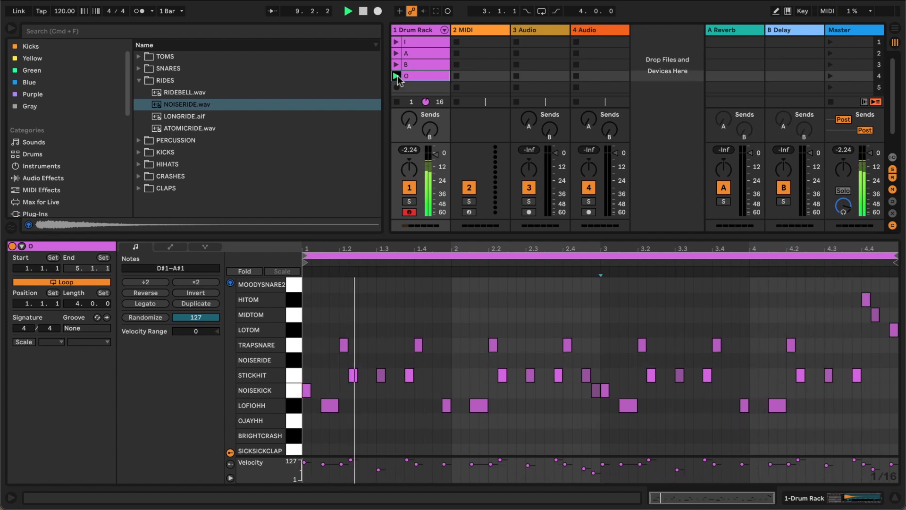